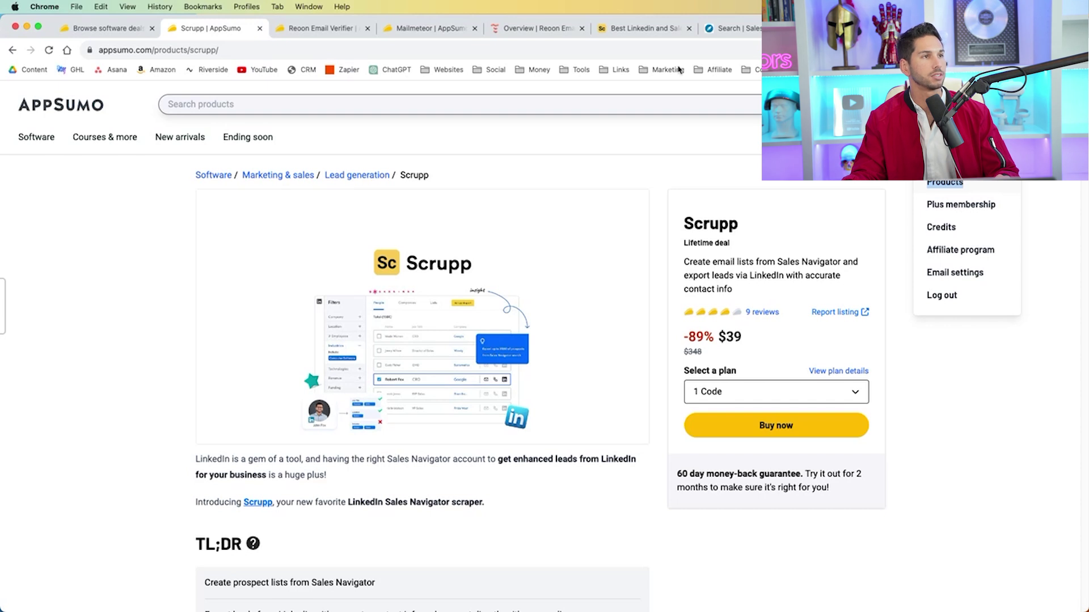
From Scrupp's Exports page, start a new contact extraction from Sales Navigator.
click(646, 28)
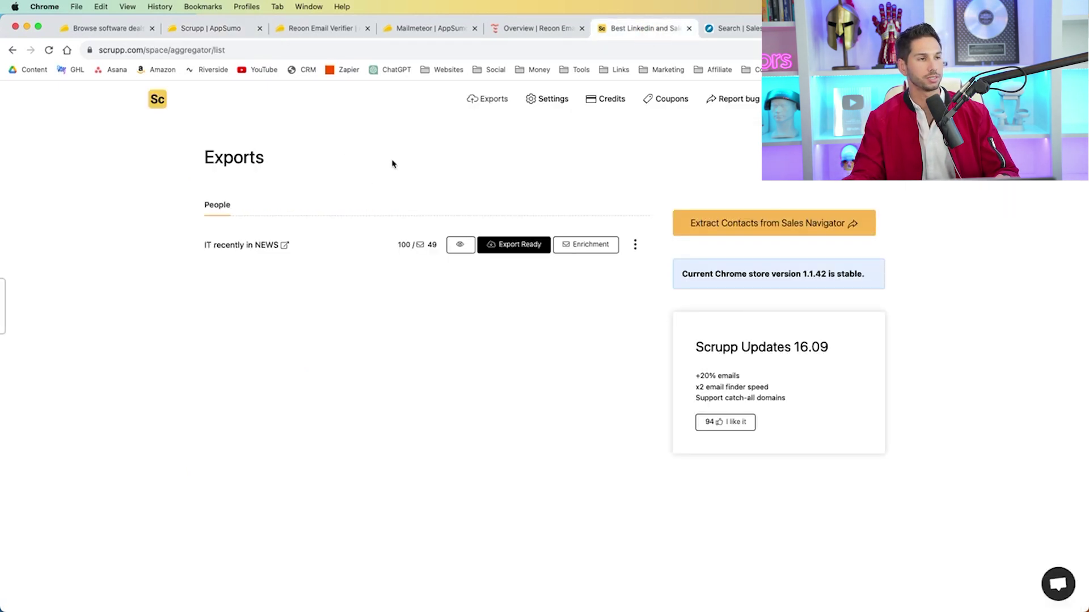
click(643, 285)
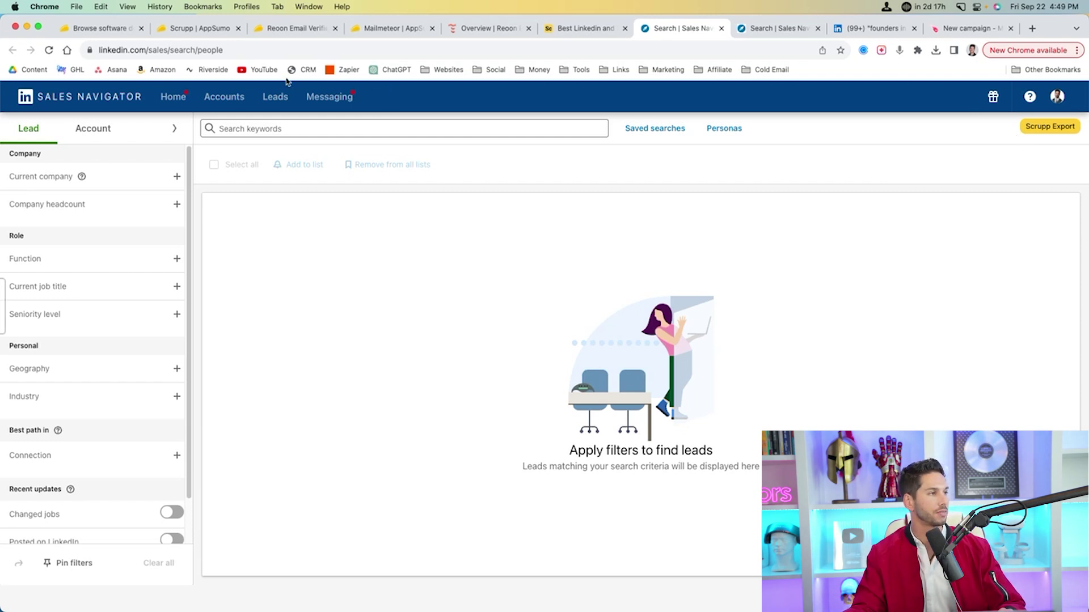
Filter leads to Owner/Partner and CXO, United States, Business Consulting and Services, mentioned in news (189 results).
scroll(124, 230, down, 2)
click(97, 524)
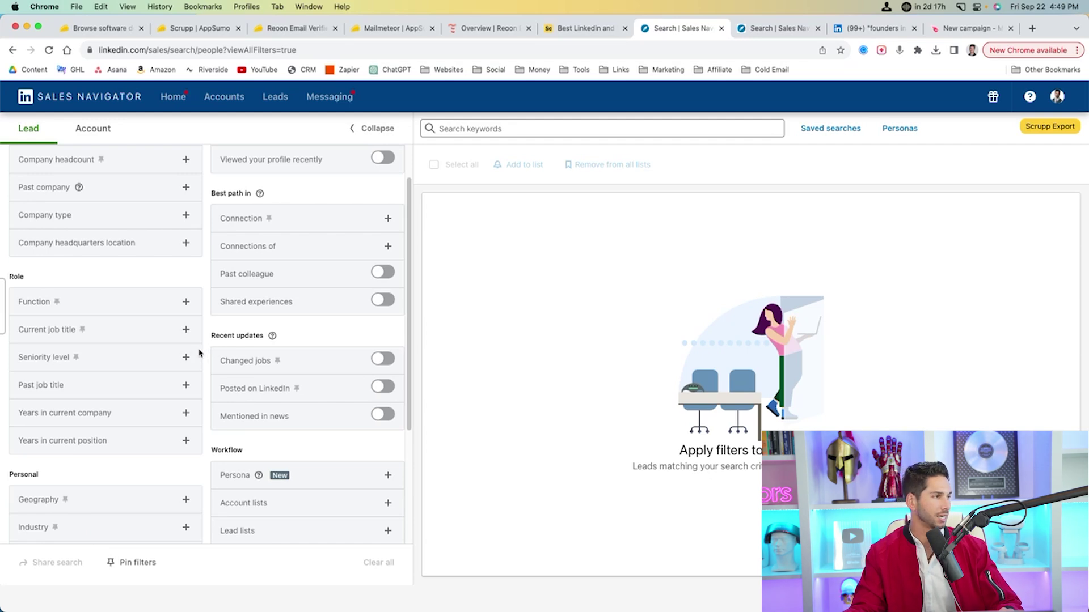
scroll(170, 346, up, 2)
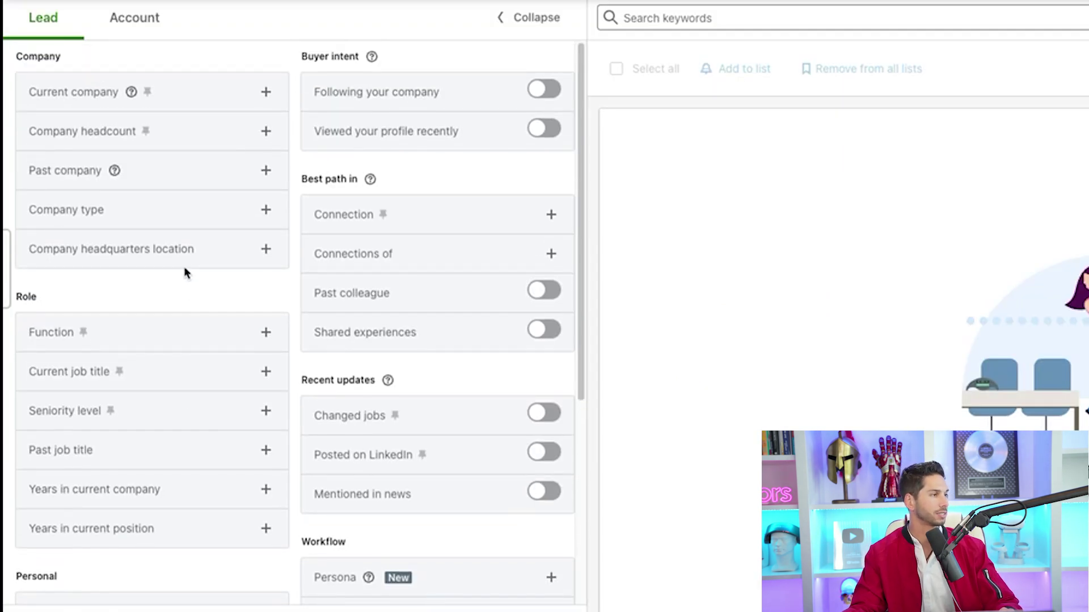
click(113, 410)
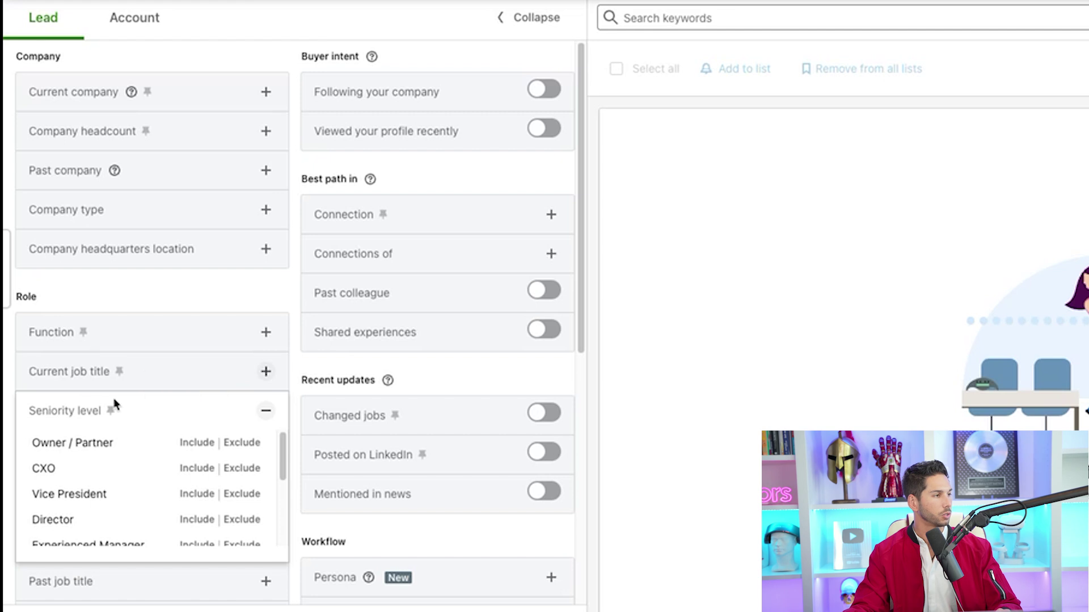
click(79, 447)
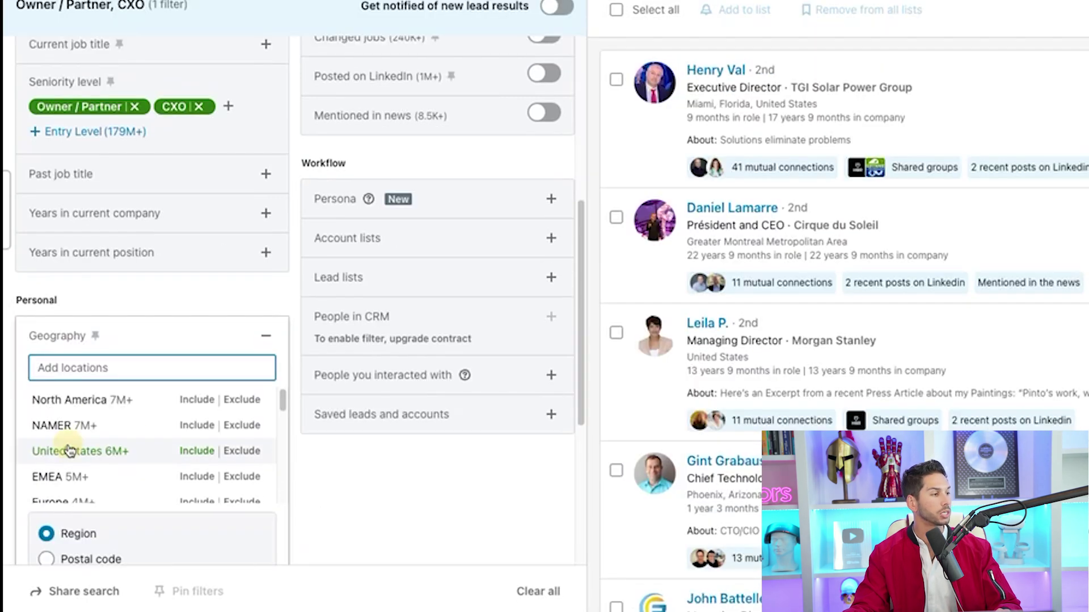
click(69, 450)
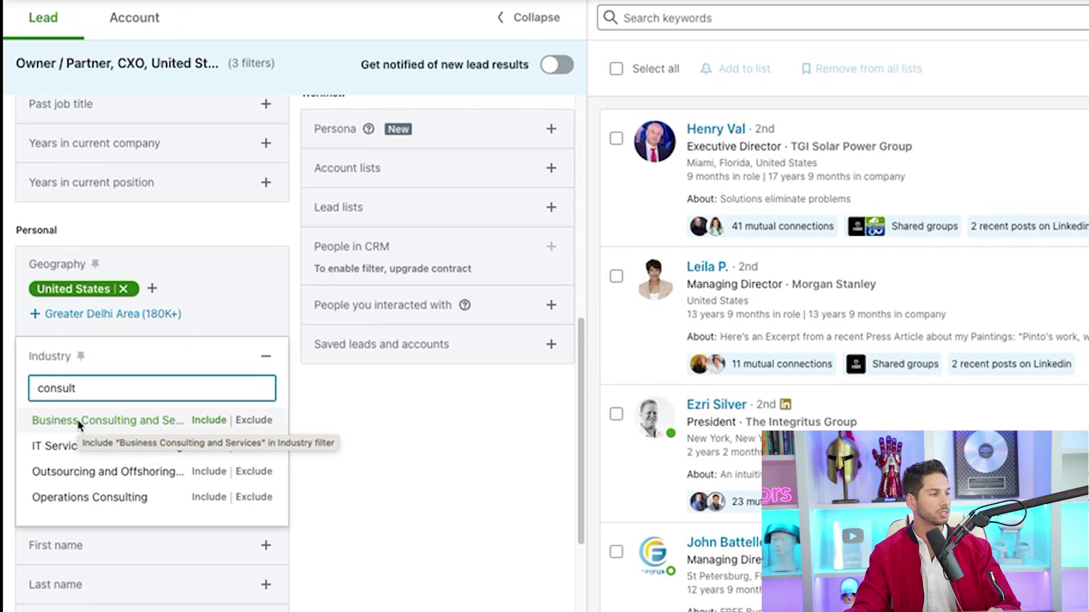
click(78, 422)
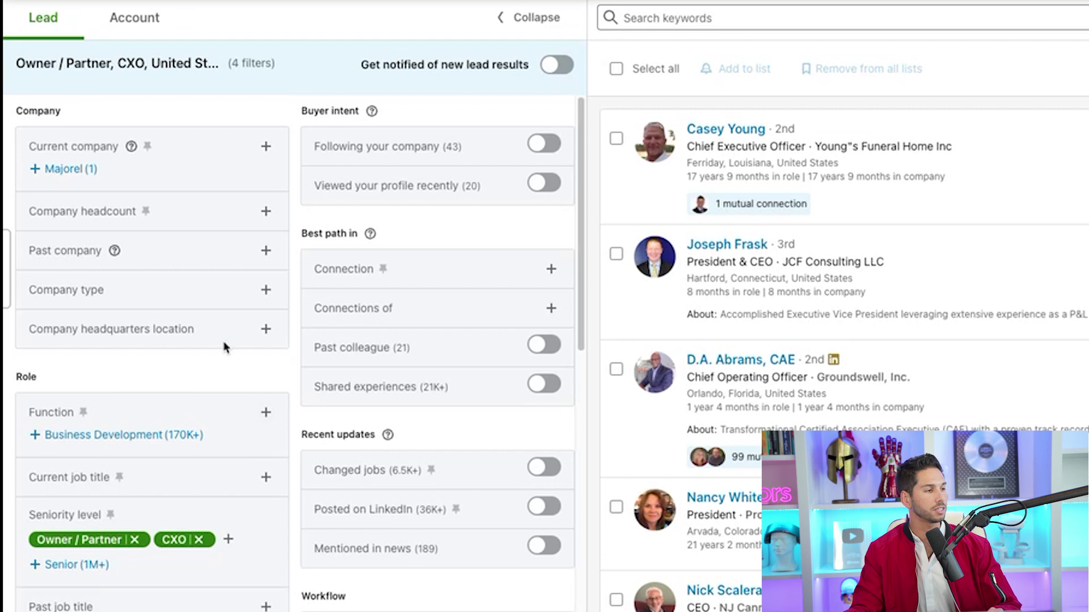
click(543, 545)
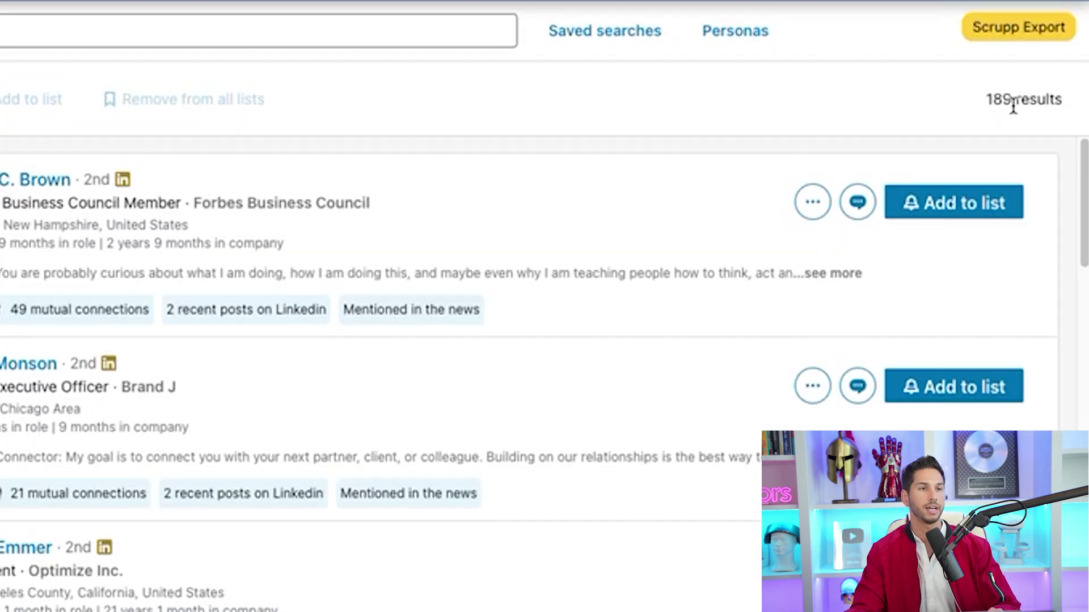
double_click(1005, 103)
click(922, 108)
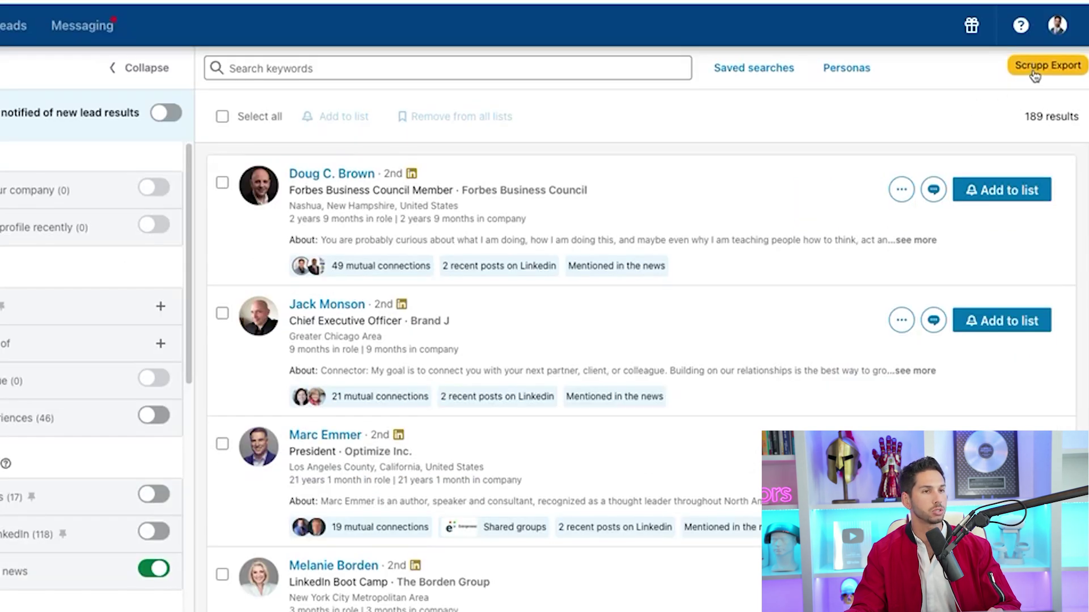
Export 150 leads to new Scrupp list 'Business Consultants in the news' with email enrichment on.
click(1033, 73)
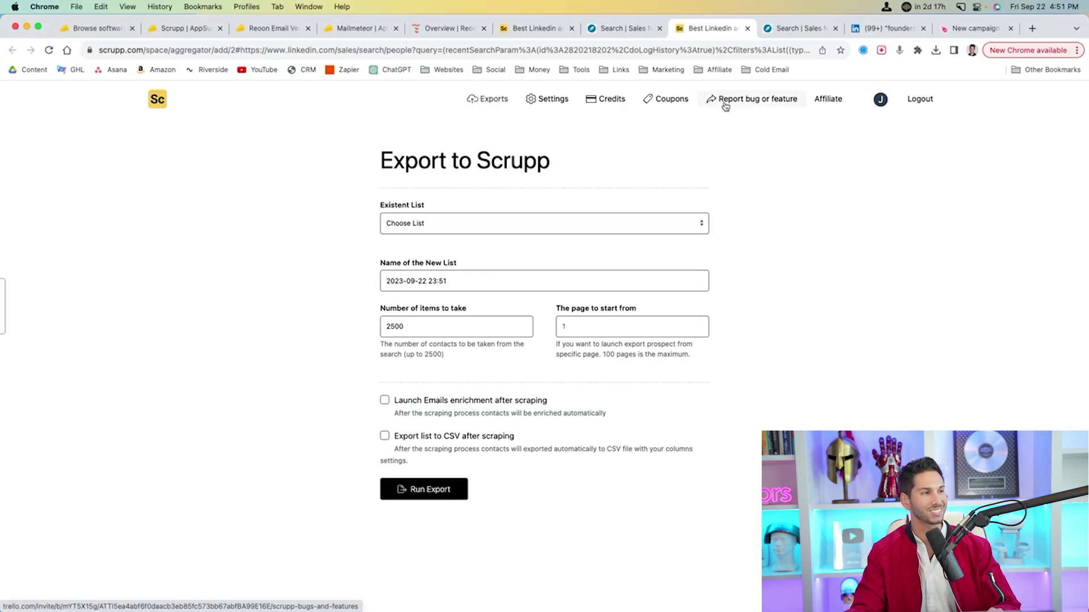
click(504, 224)
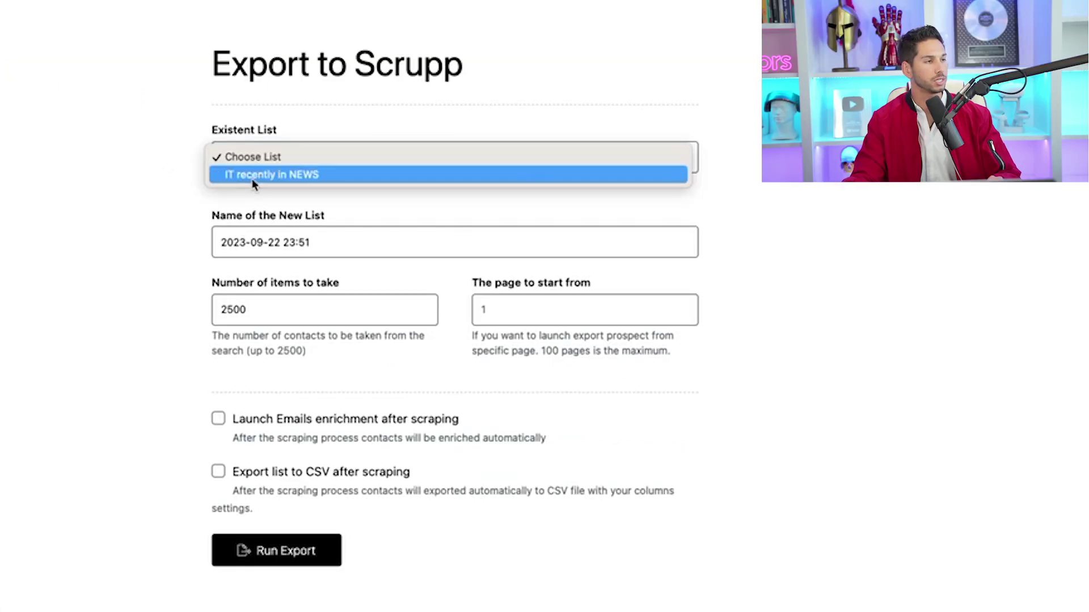
click(158, 165)
triple_click(260, 230)
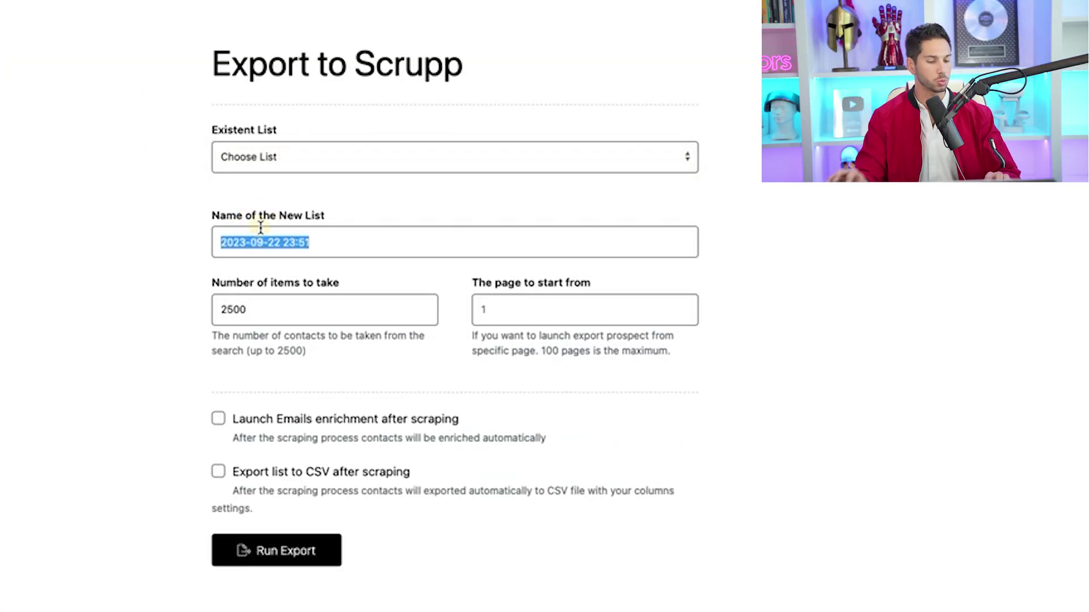
text(Business Consultants in the news)
double_click(241, 306)
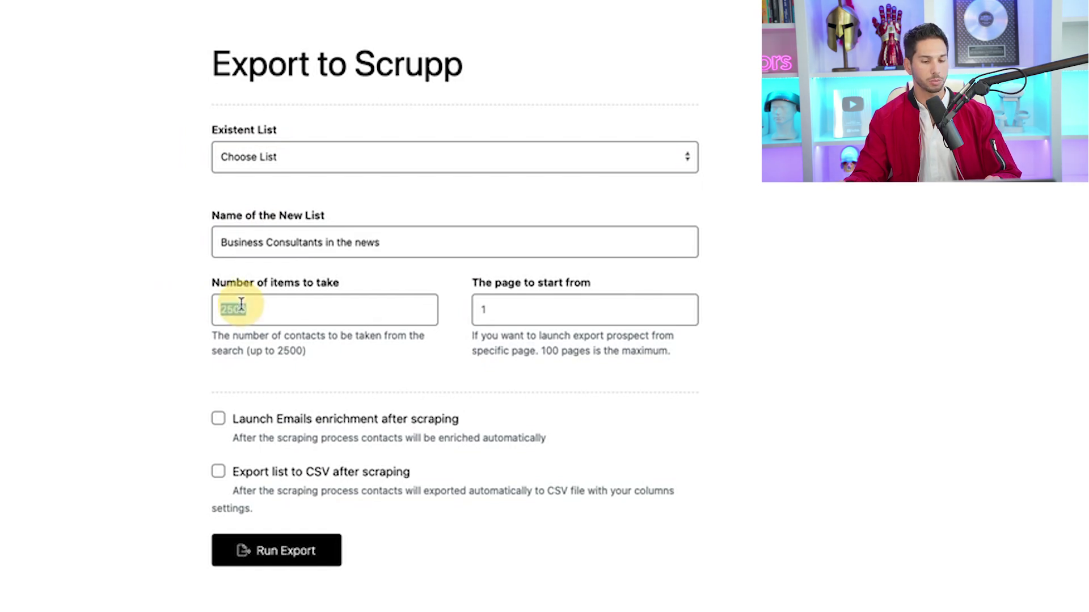
text(100)
double_click(230, 309)
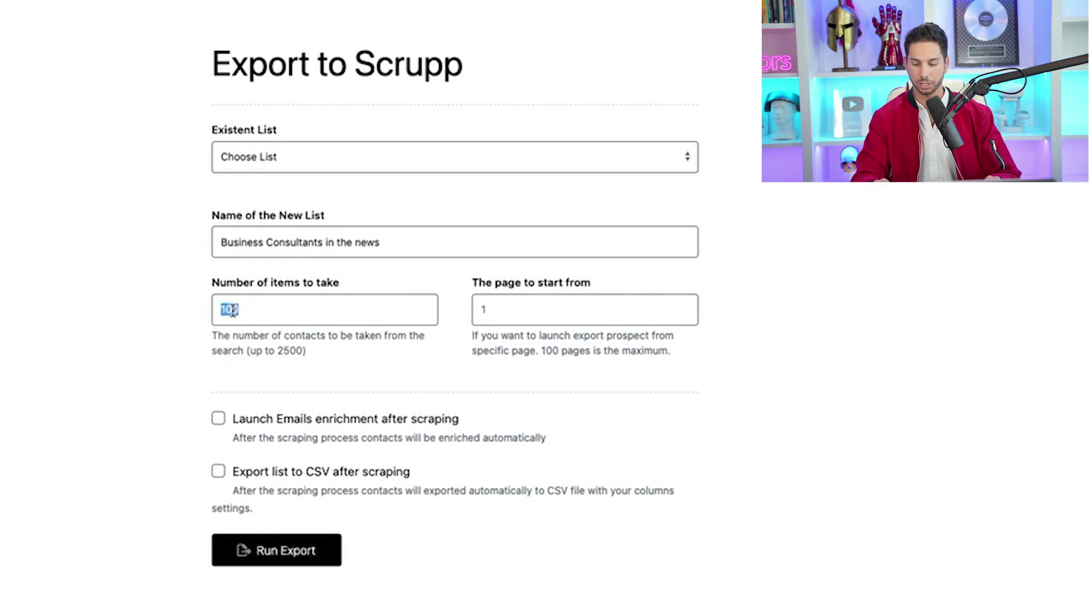
text(150)
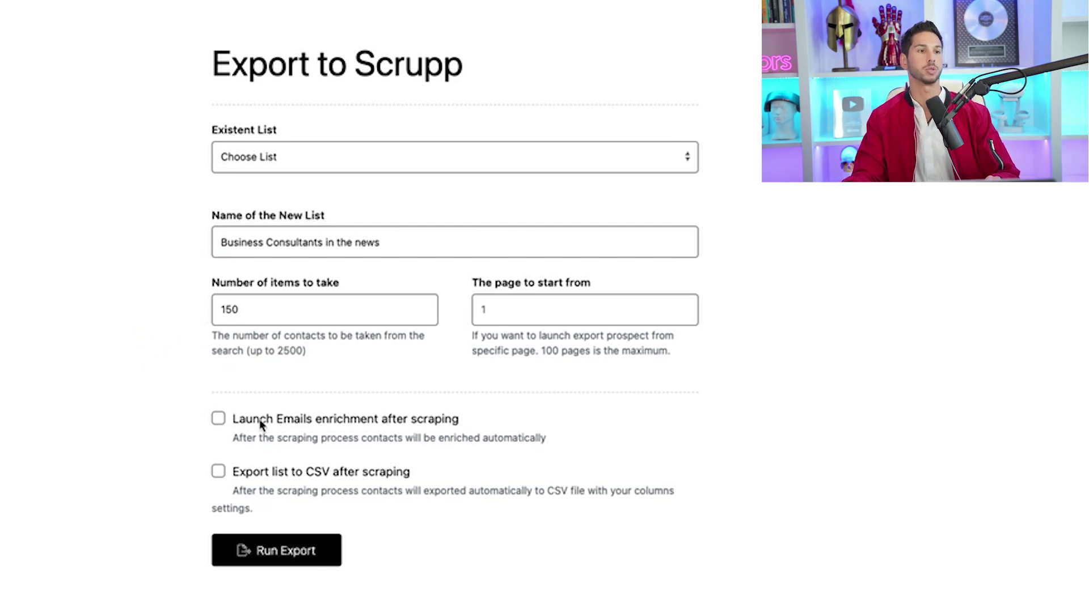
click(242, 421)
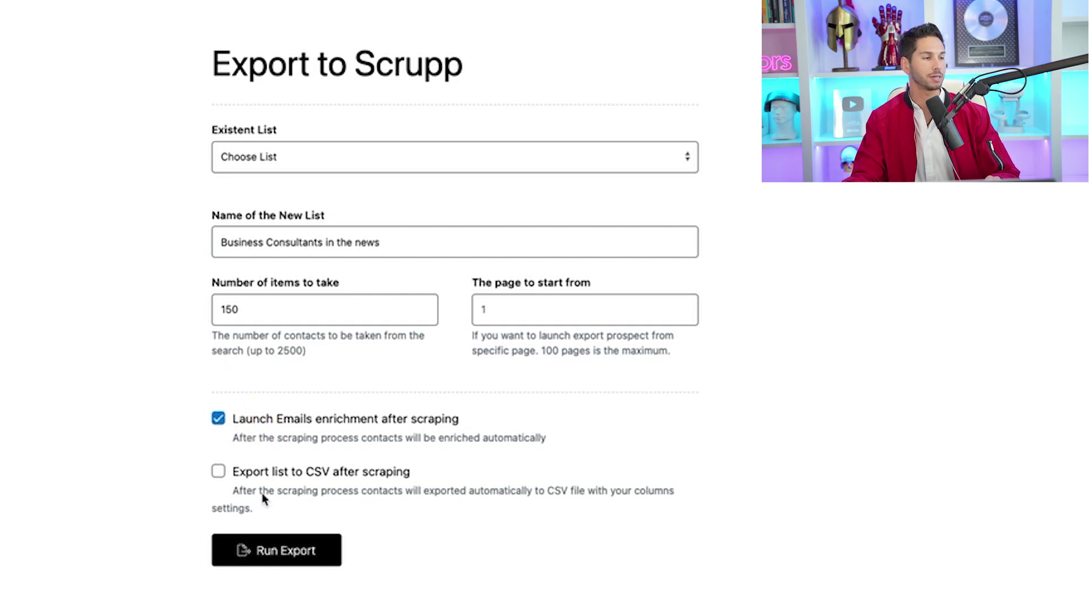
click(262, 563)
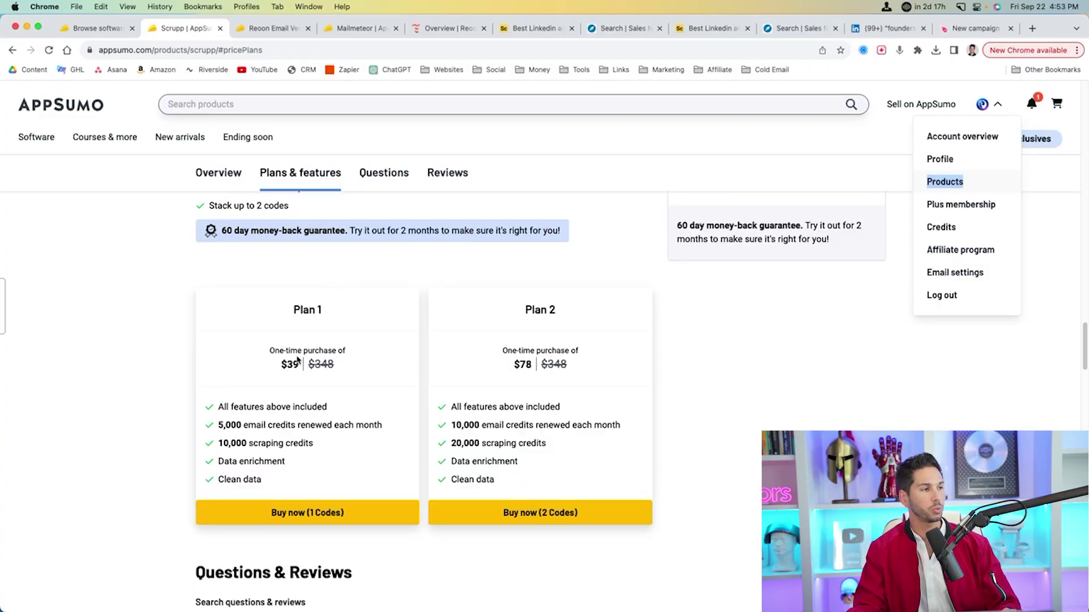
Close the AppSumo account menu and compare Plan 1's 5,000 with Plan 2's 10,000 email credits.
click(192, 378)
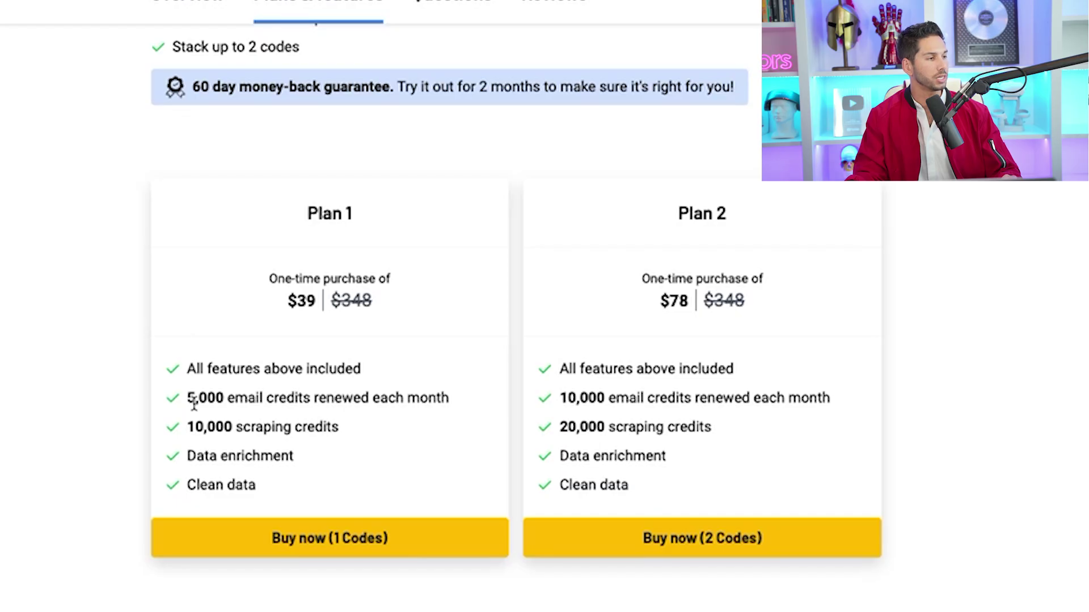
double_click(223, 426)
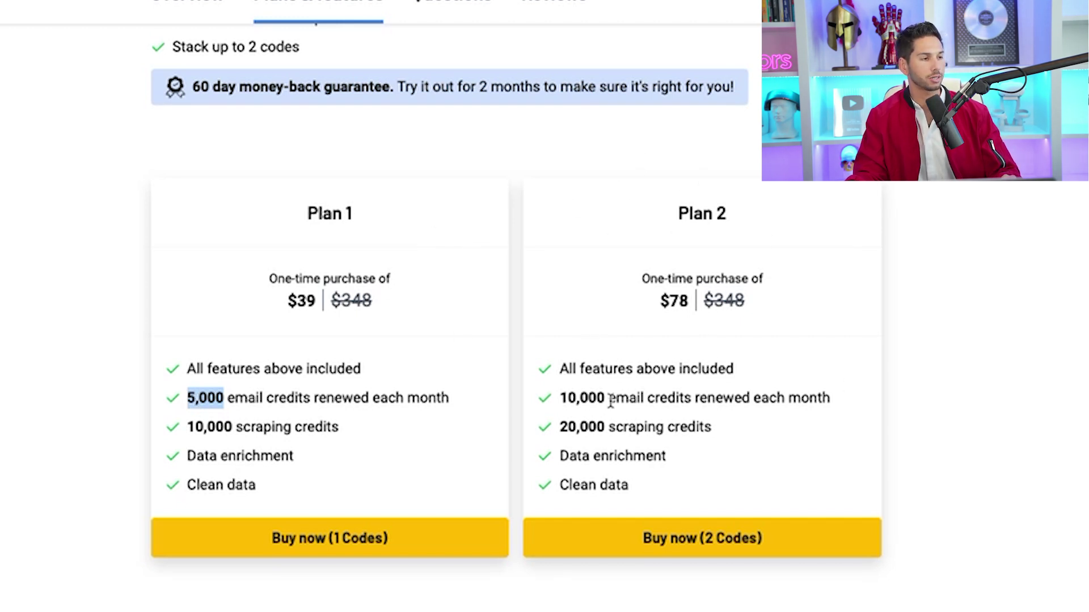
click(588, 394)
double_click(589, 395)
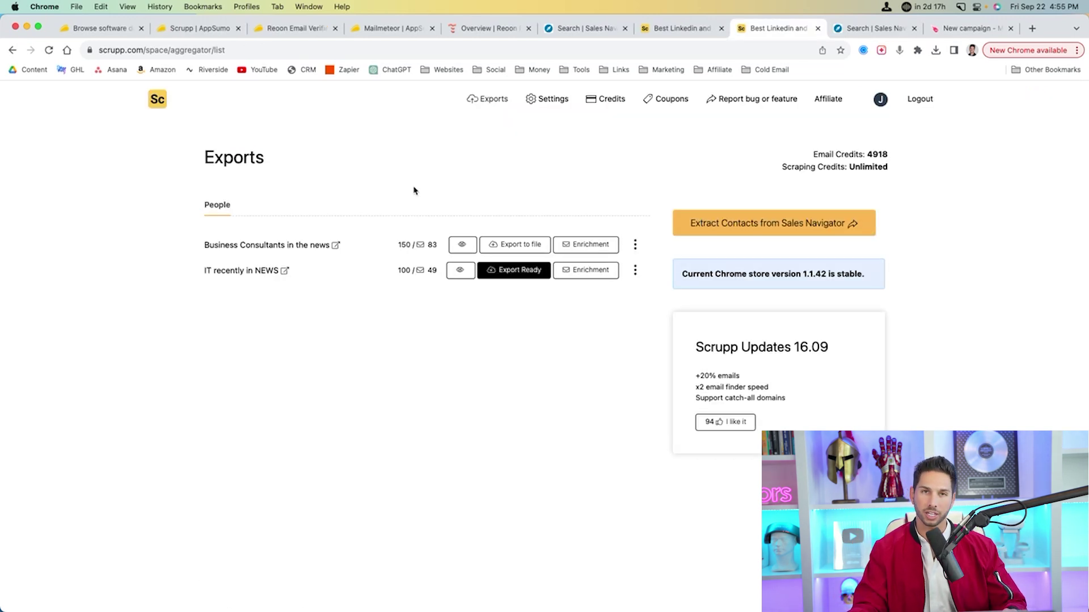
Export the list's 83 emailed contacts (of 150) to a file and save the download.
drag(399, 245, 436, 258)
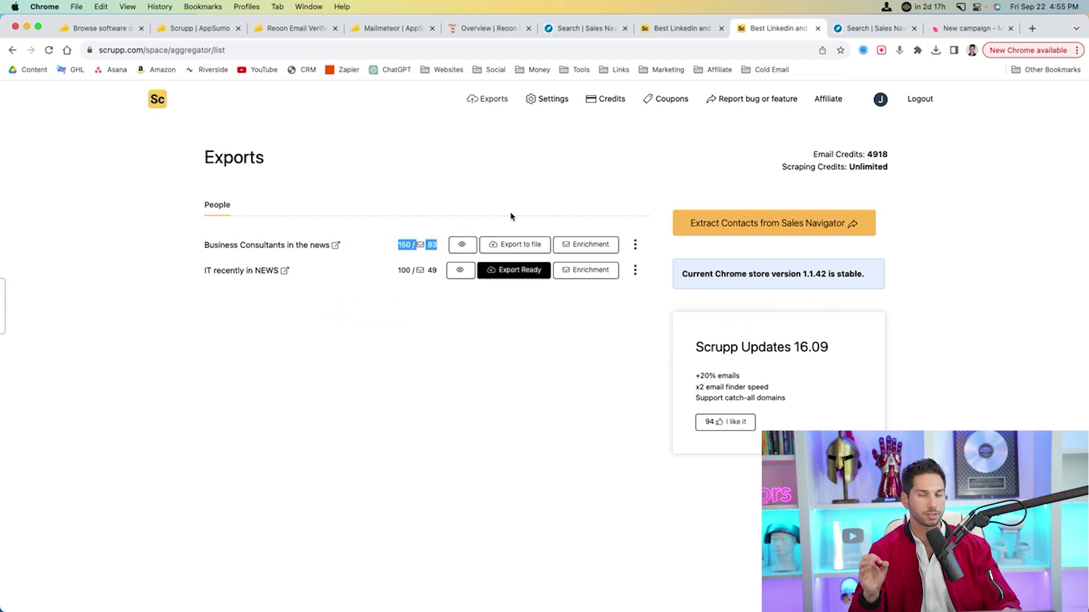
click(518, 247)
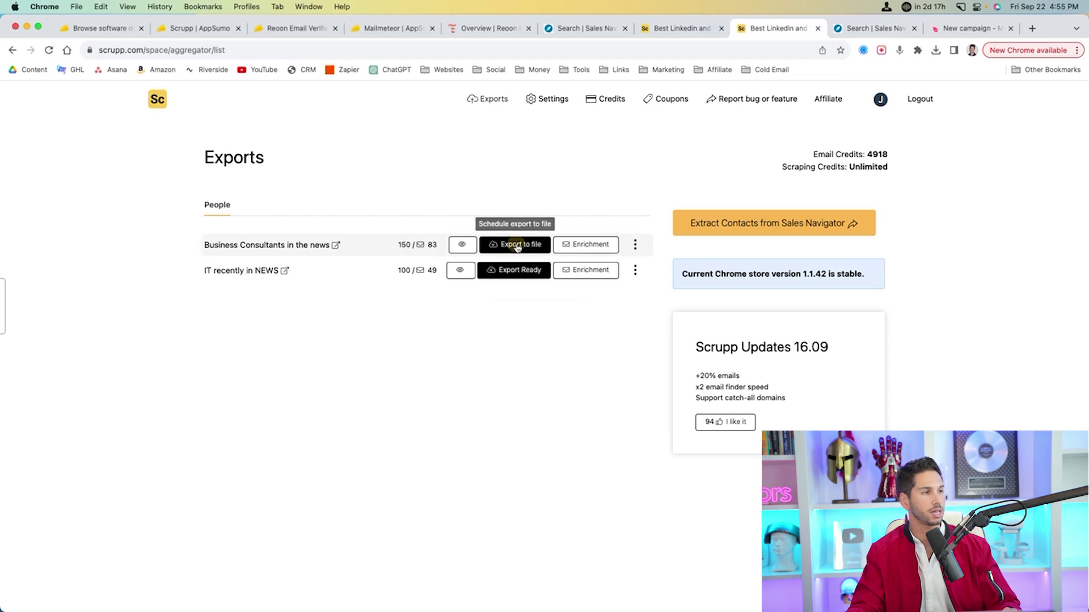
click(518, 275)
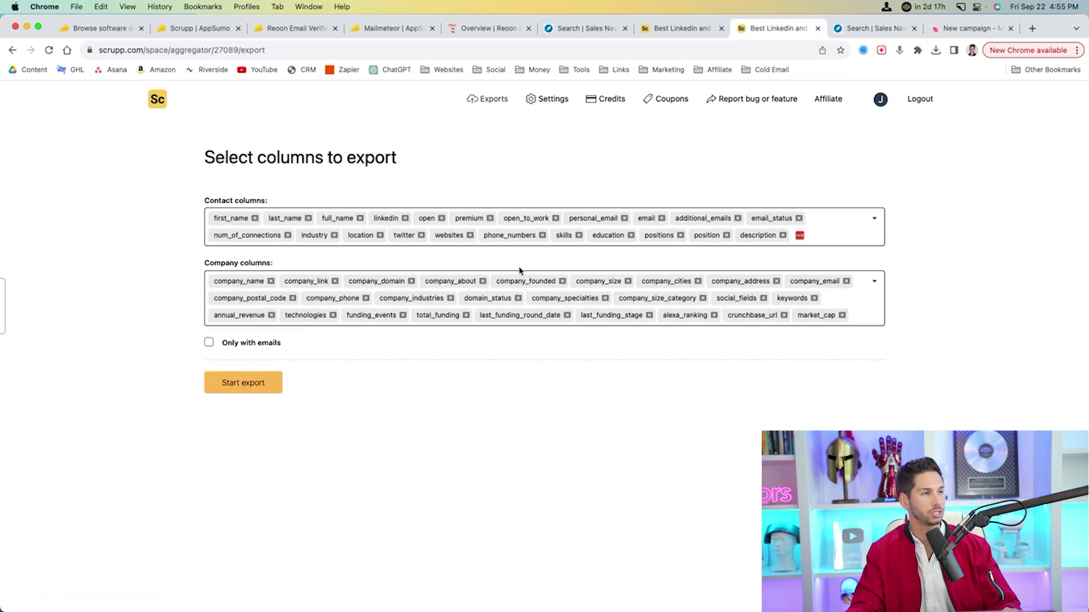
click(209, 342)
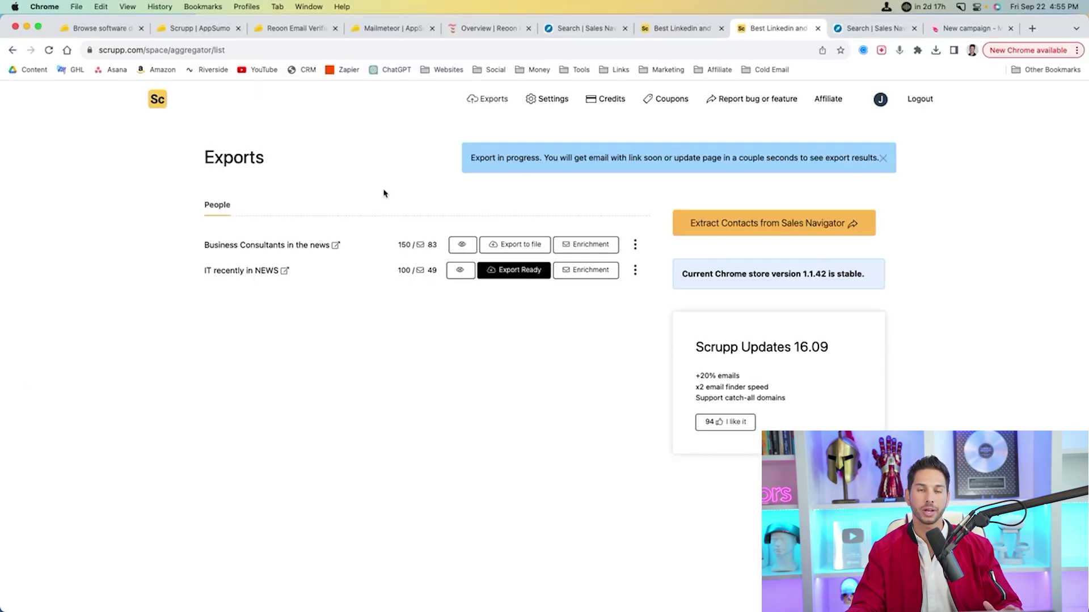
click(49, 51)
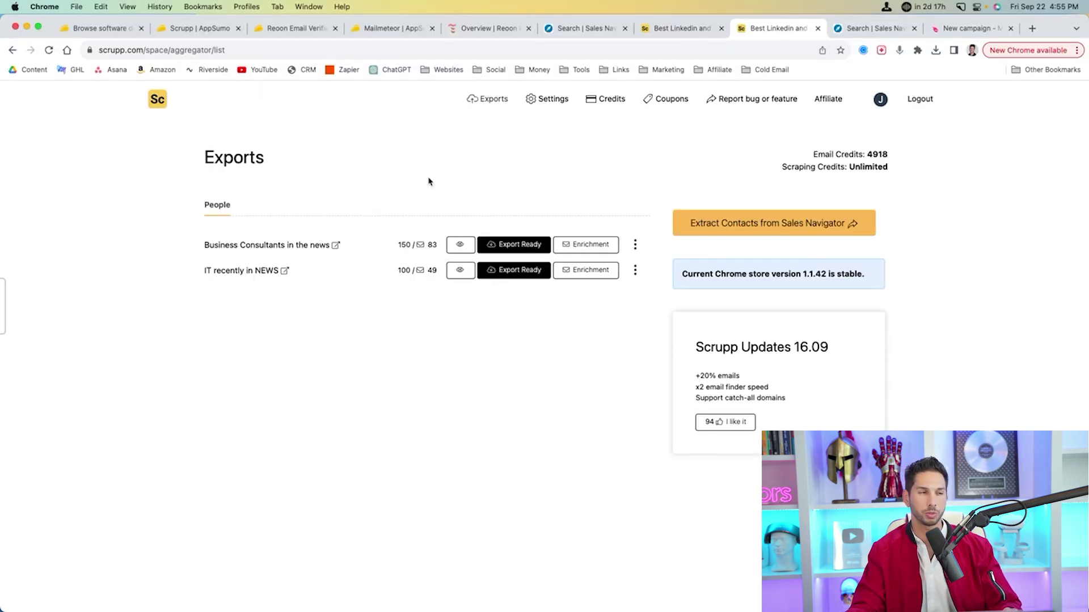
click(523, 245)
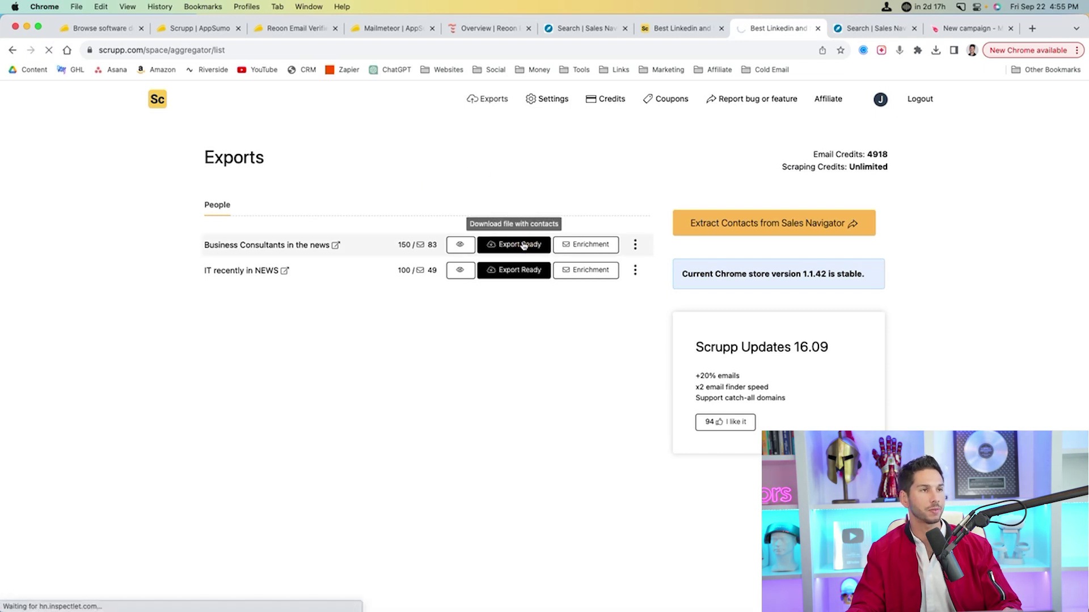
key(Return)
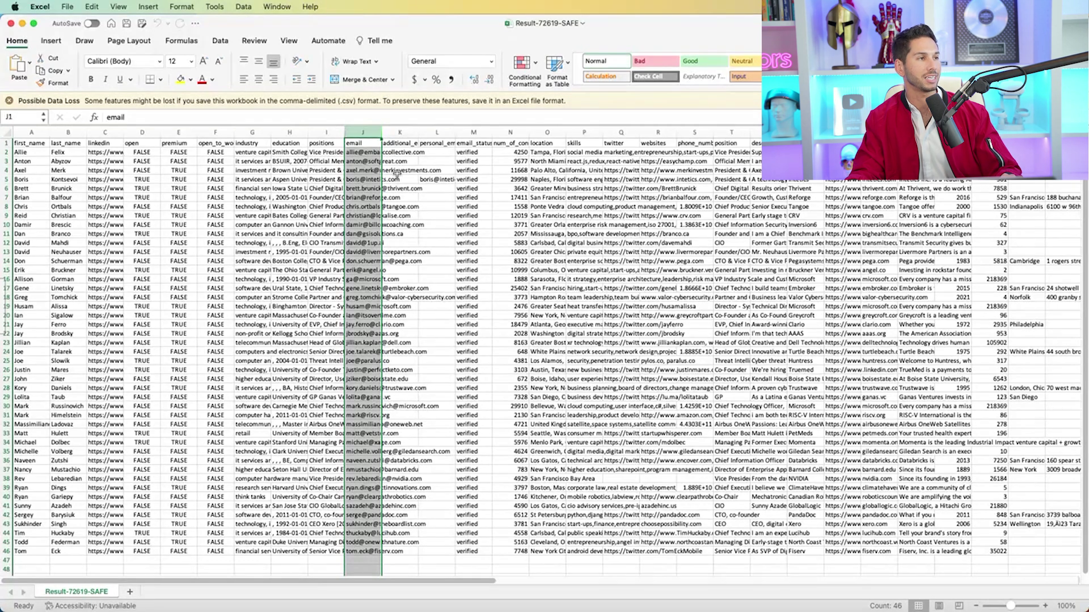
Select the extra email-data columns K through M and bring up their context menu.
drag(395, 132, 473, 133)
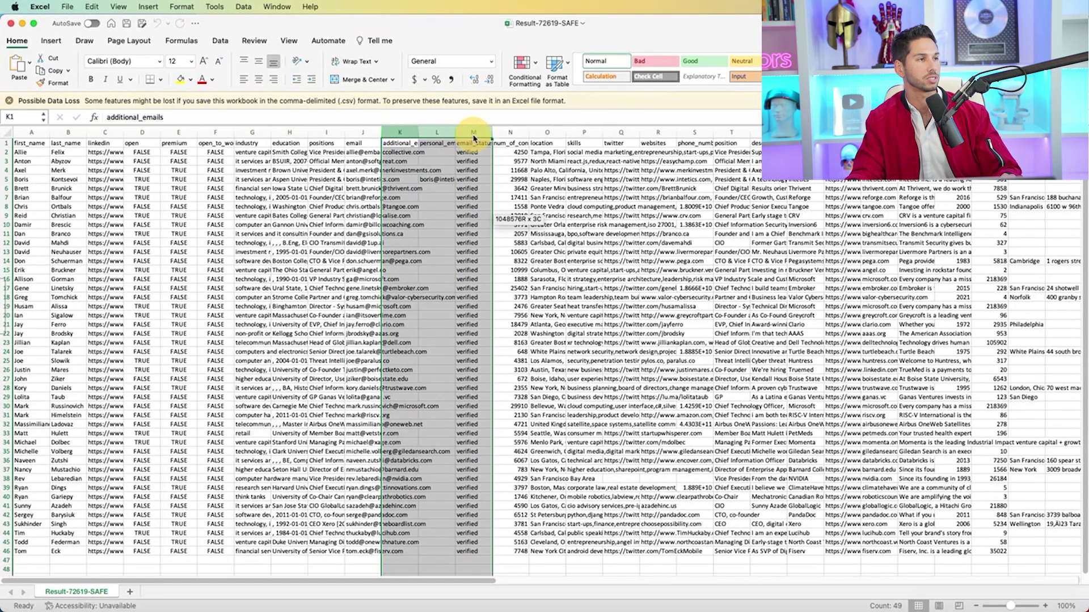
right_click(473, 132)
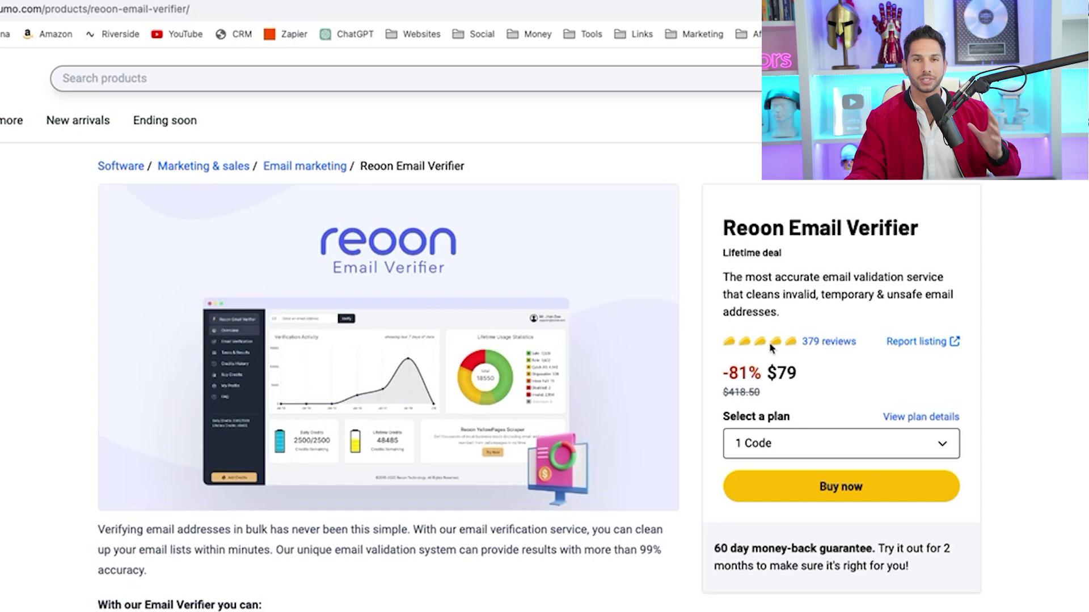
scroll(761, 332, down, 15)
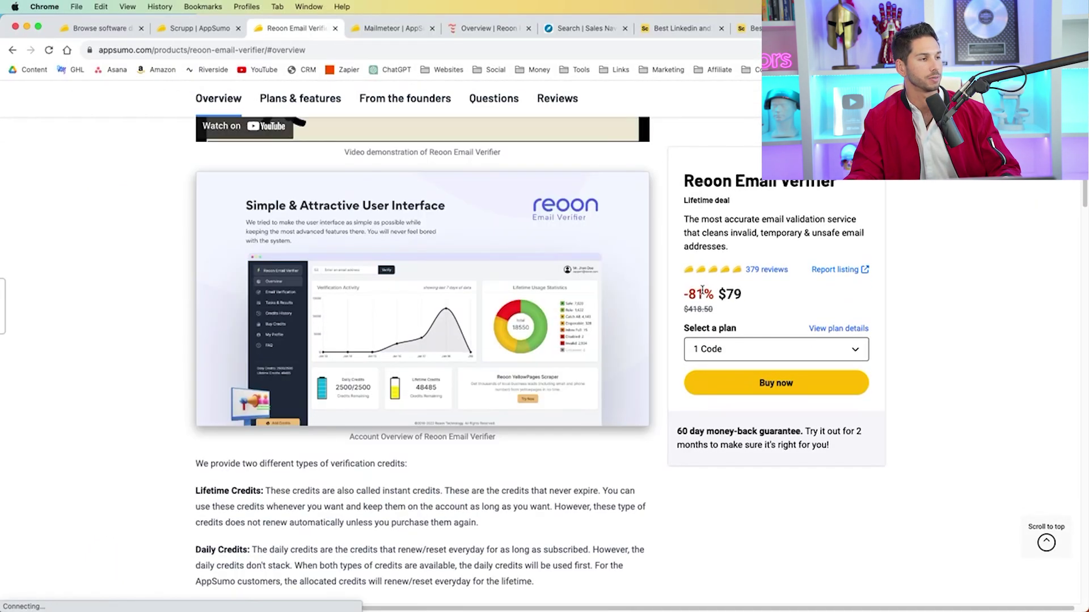
scroll(702, 290, down, 8)
double_click(92, 416)
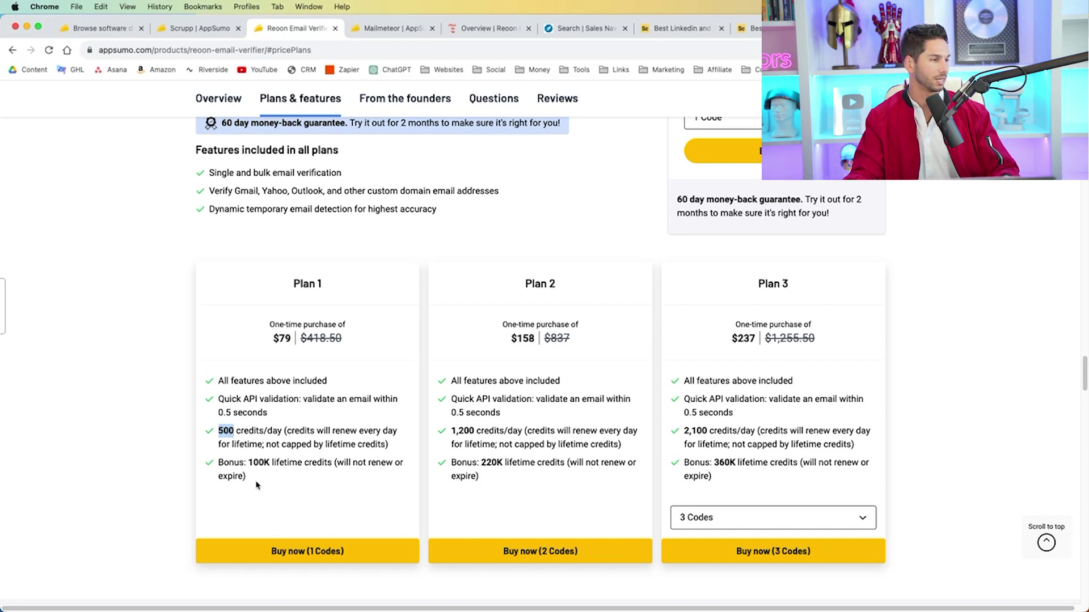
drag(257, 482, 223, 460)
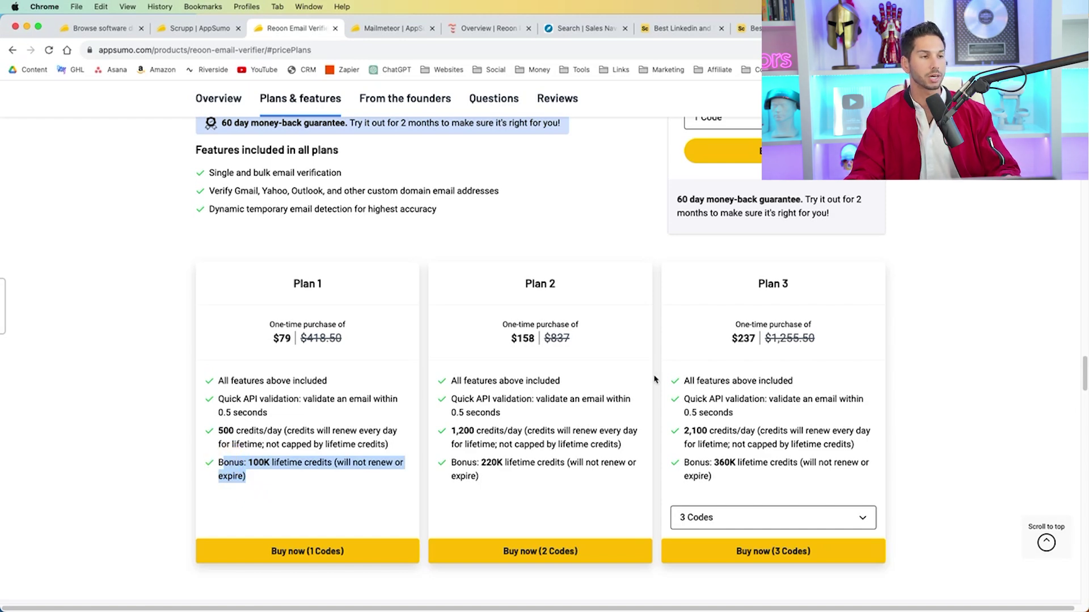
click(780, 516)
scroll(737, 462, down, 3)
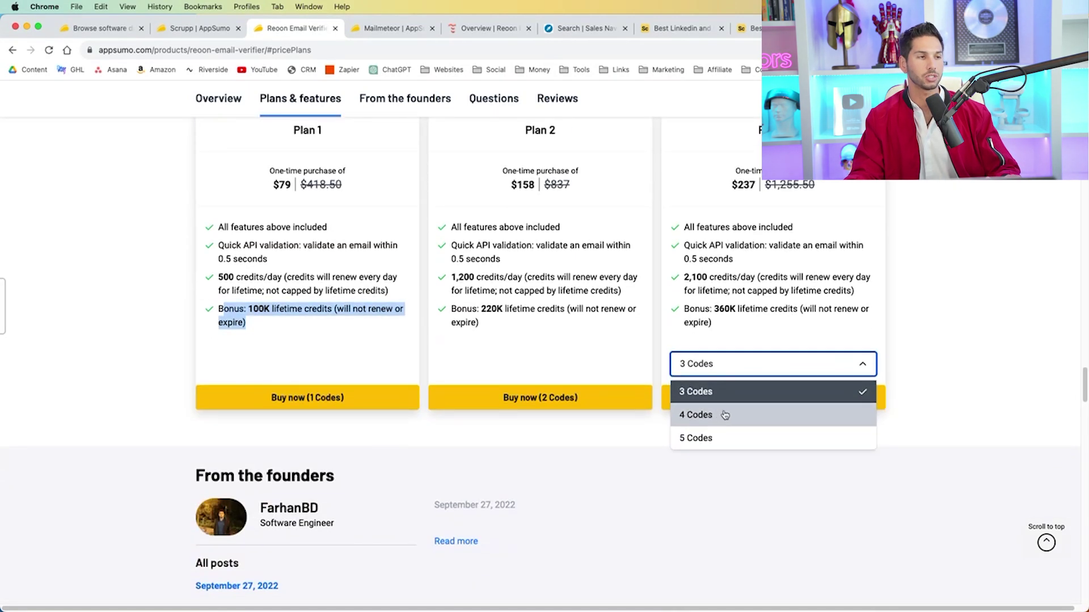
click(719, 291)
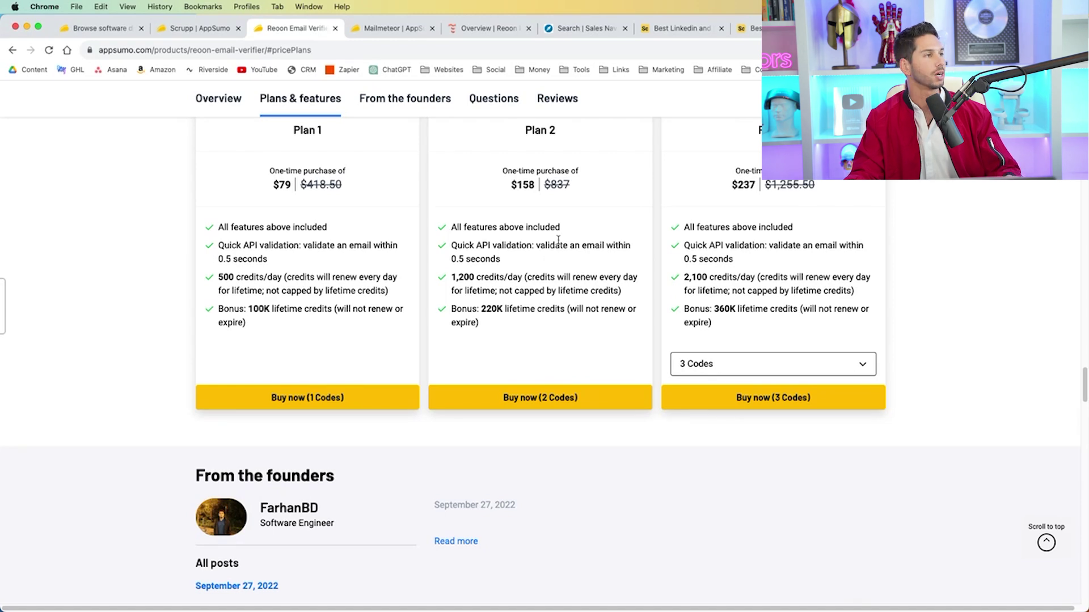
scroll(407, 263, up, 15)
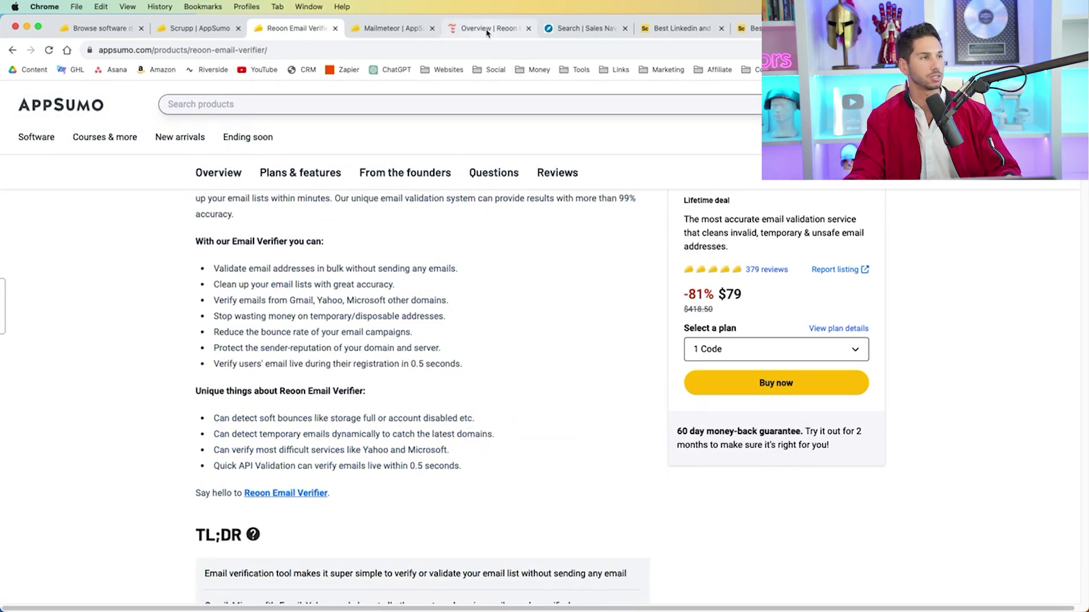
Upload the 'Business Consultants in the news' CSV to Reoon bulk verification, removing duplicate rows.
click(486, 30)
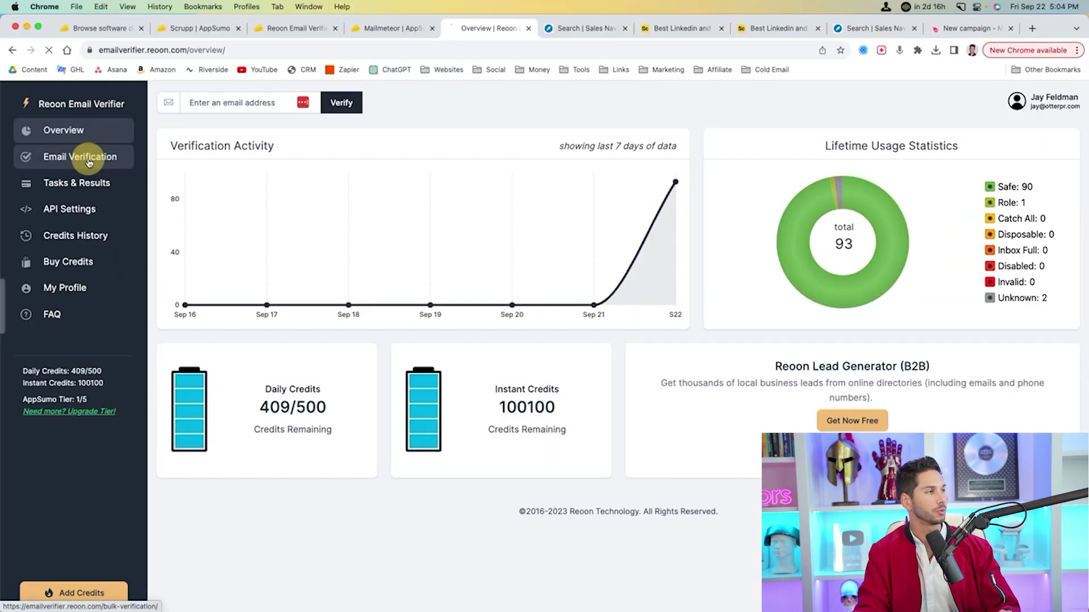
click(127, 132)
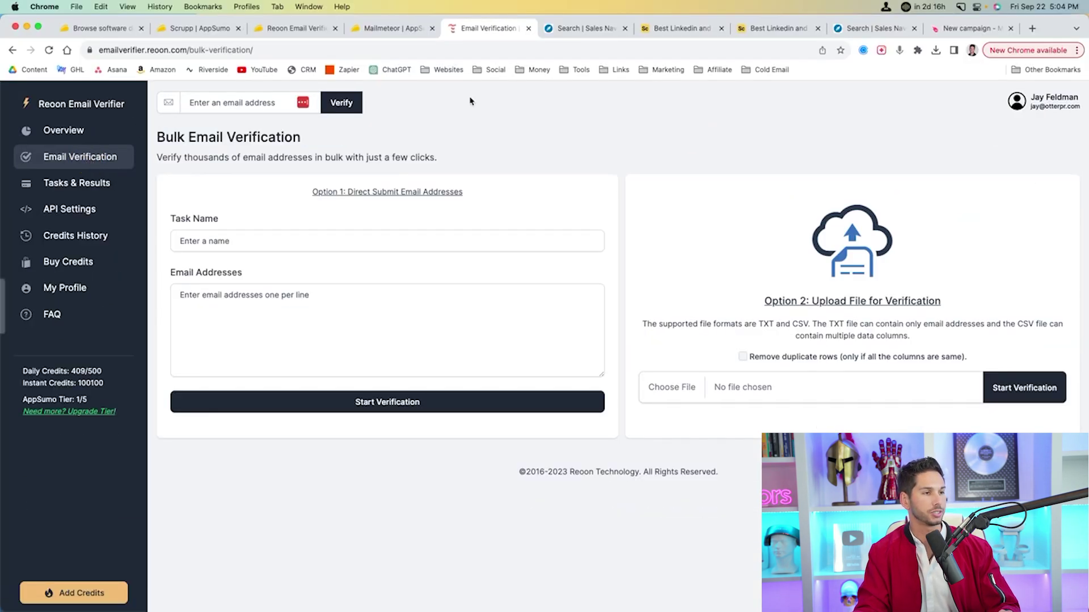
click(697, 386)
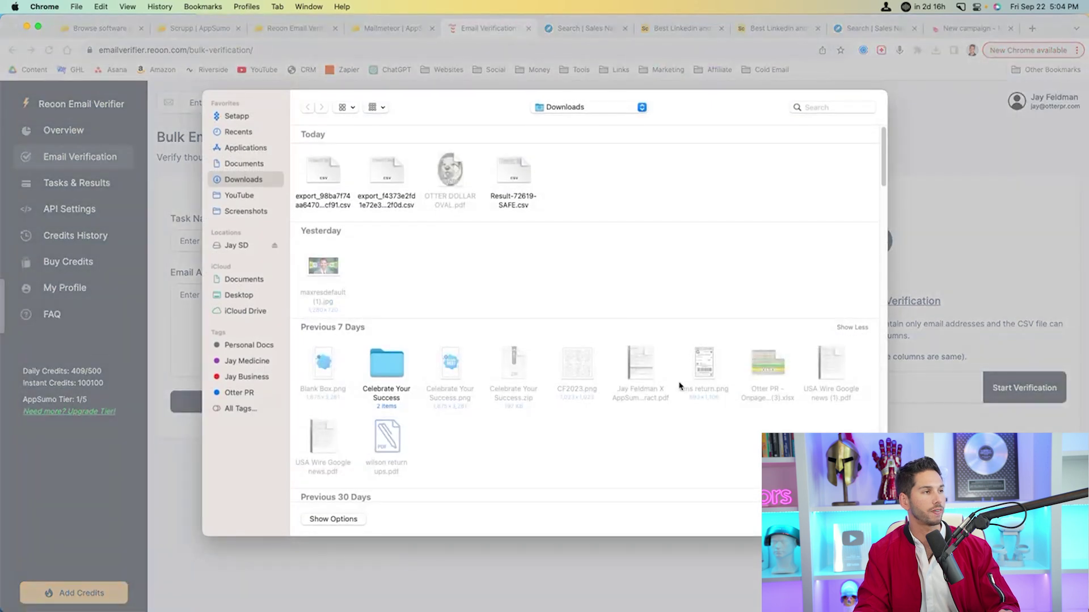
double_click(324, 170)
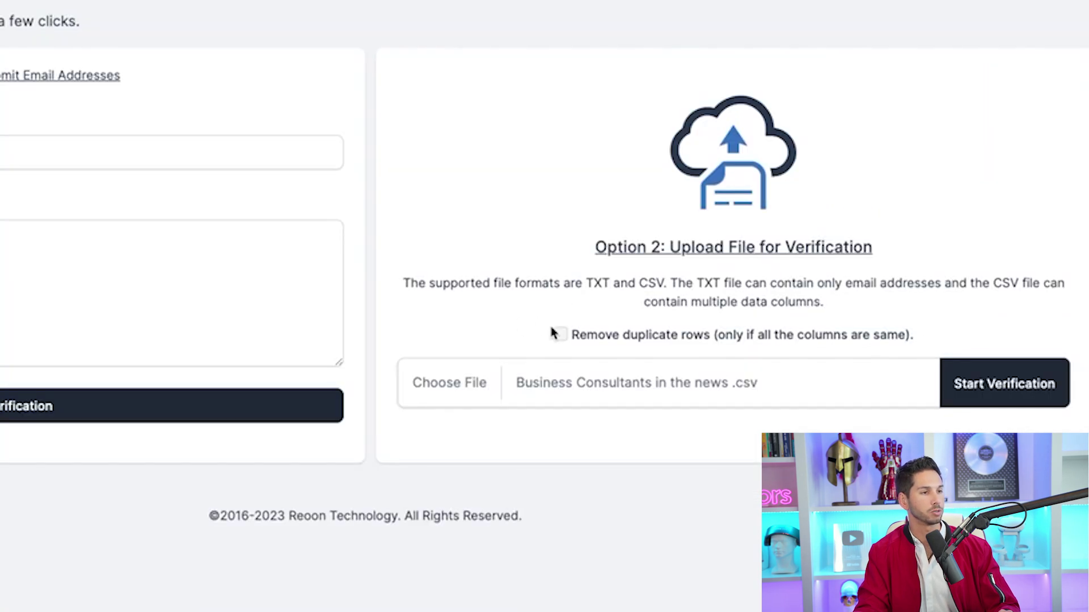
click(742, 356)
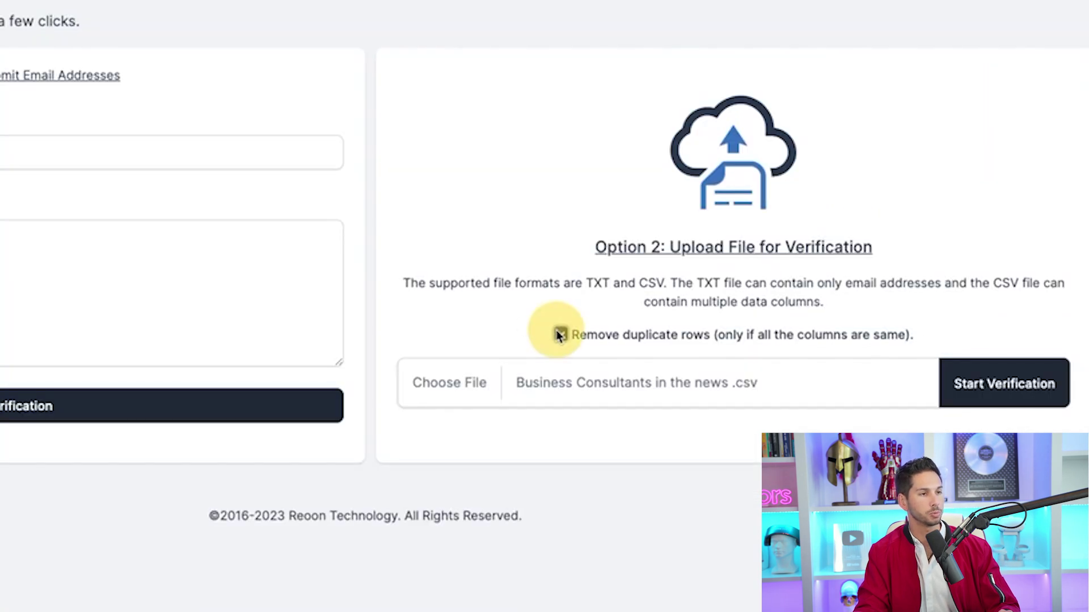
click(1000, 389)
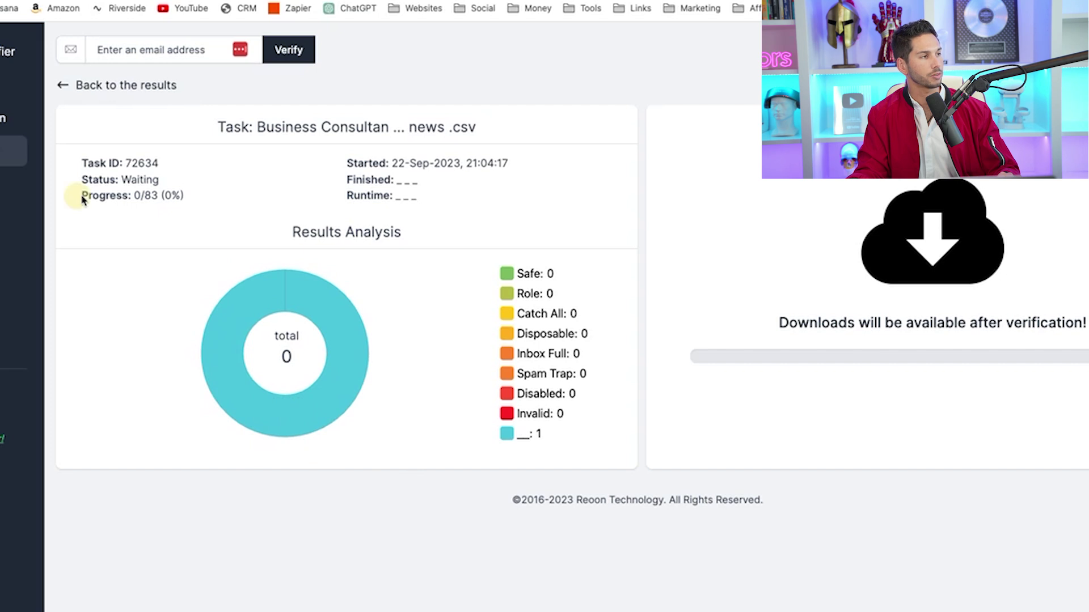
Follow the verification task from 0/83 through Running status to 98% progress.
drag(82, 200, 192, 197)
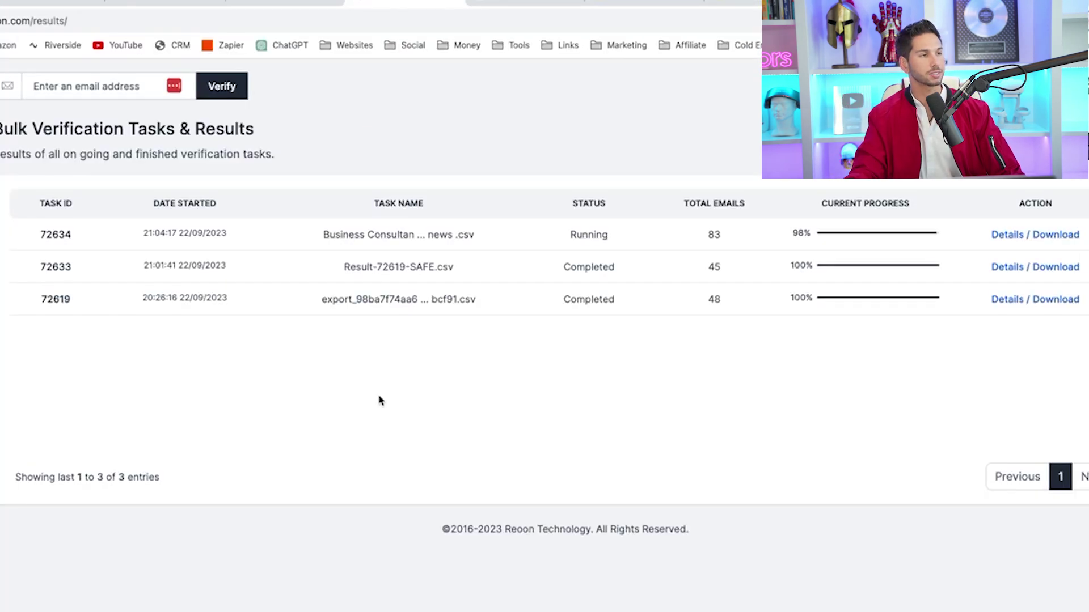
double_click(593, 234)
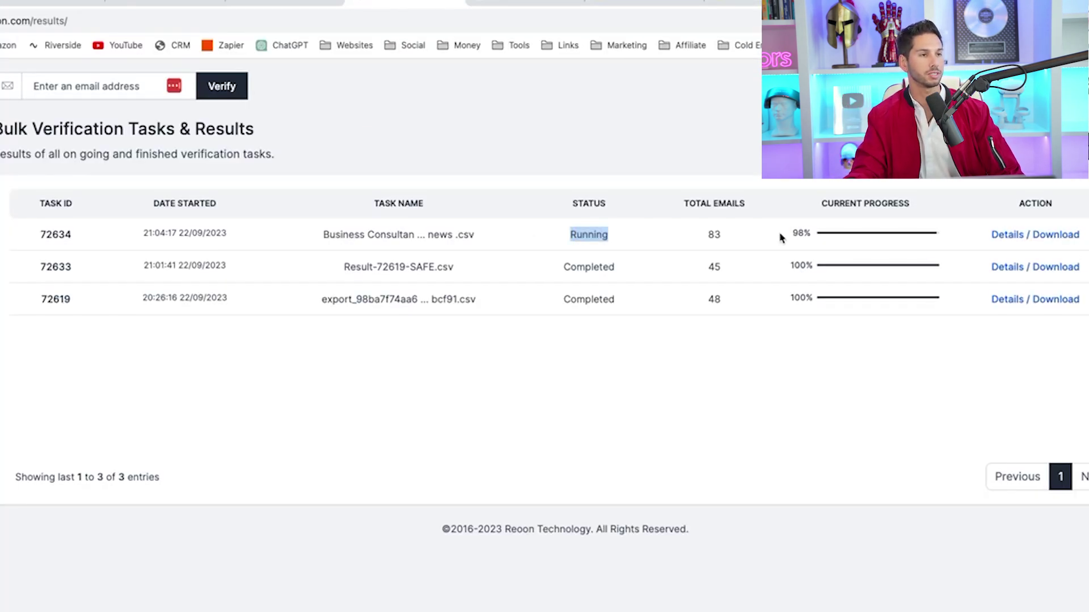
click(804, 231)
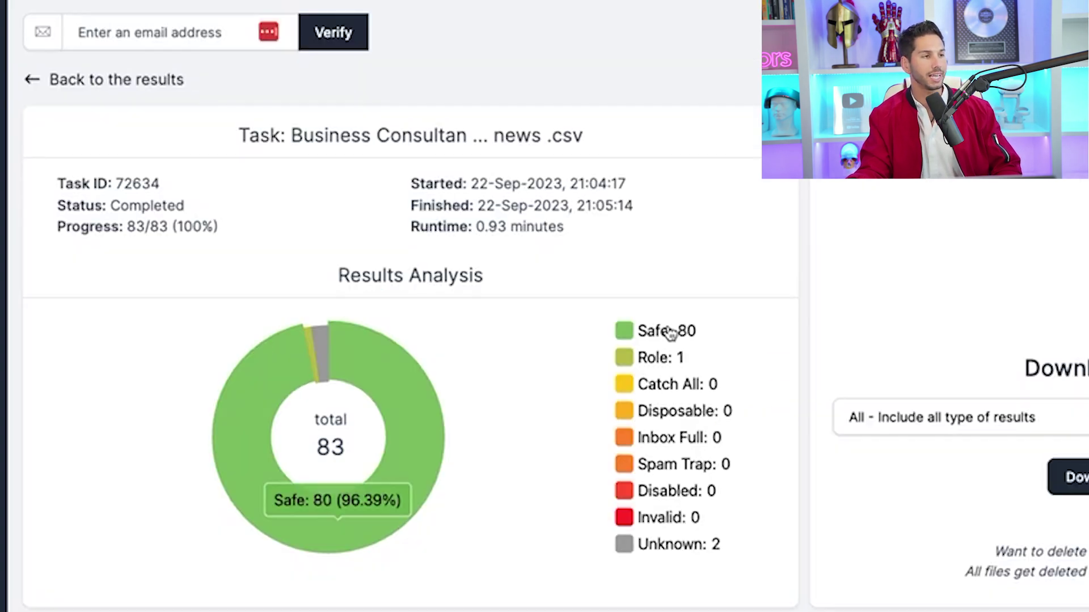
Download the safe-to-send results CSV as 'Business Consultants in the news - Safe'.
mouse_move(539, 300)
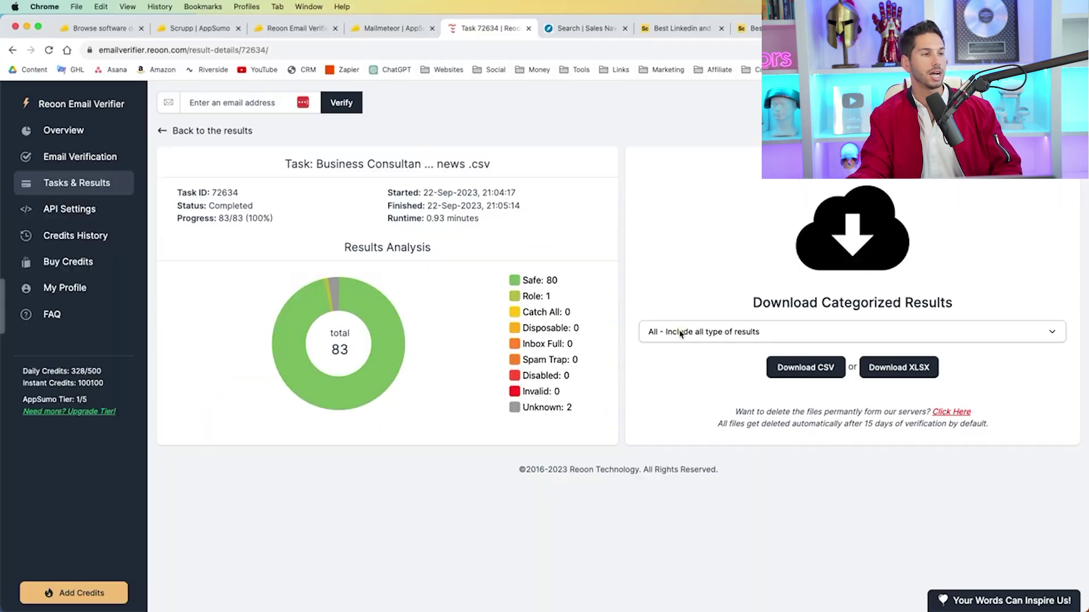
click(680, 334)
click(673, 346)
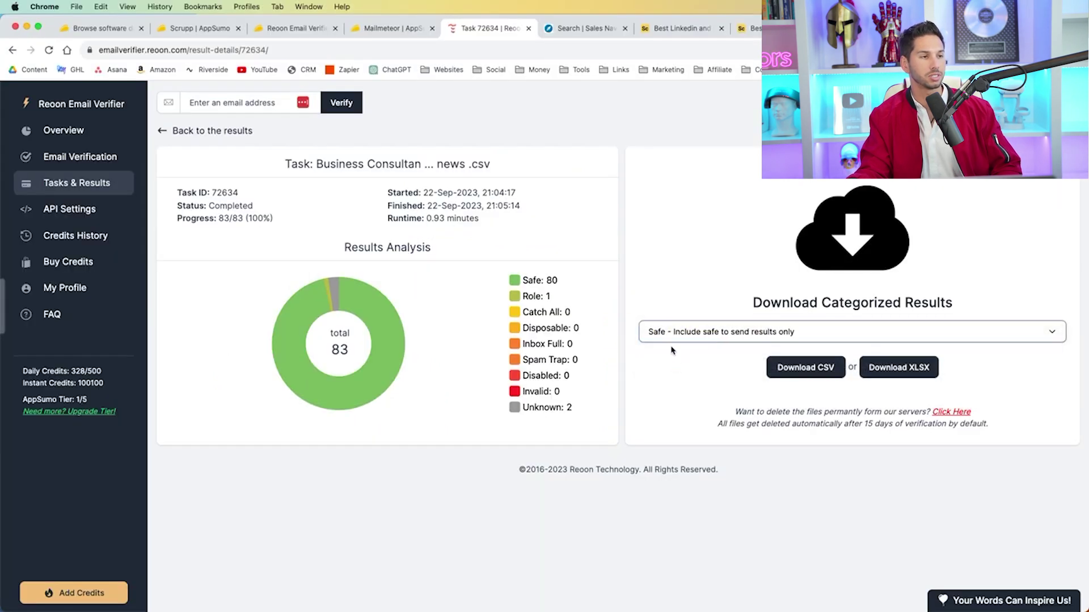
click(807, 370)
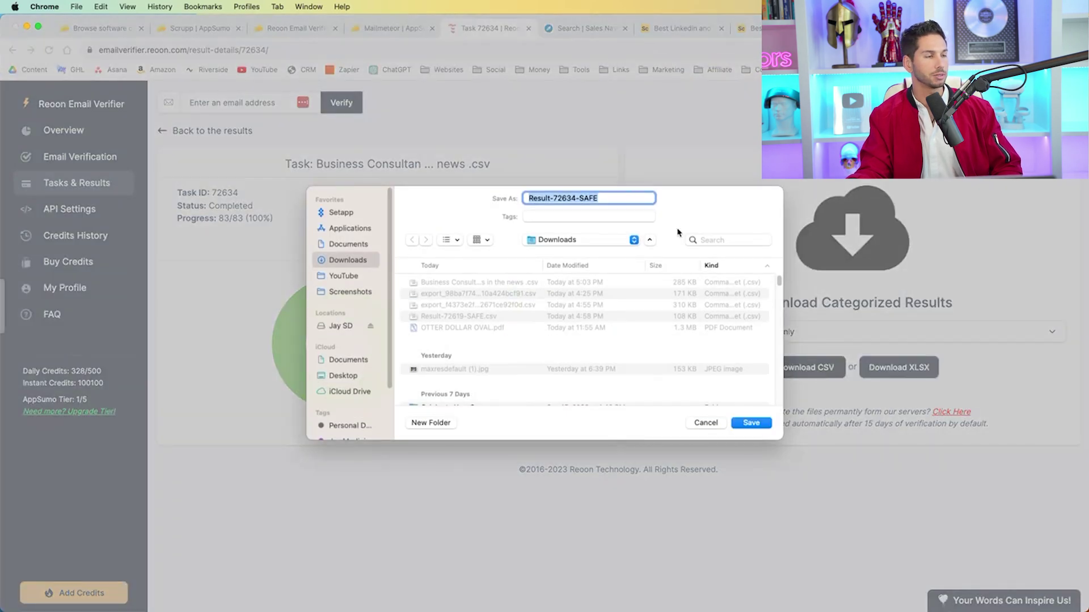
text(Business Consultants in the news)
text(-)
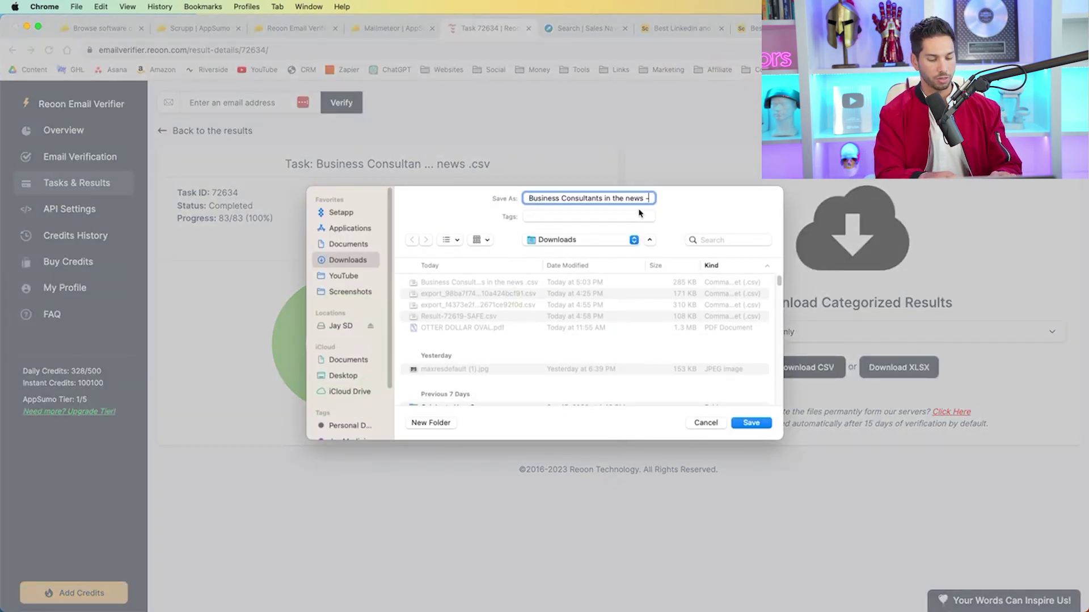
text( Safe)
key(Return)
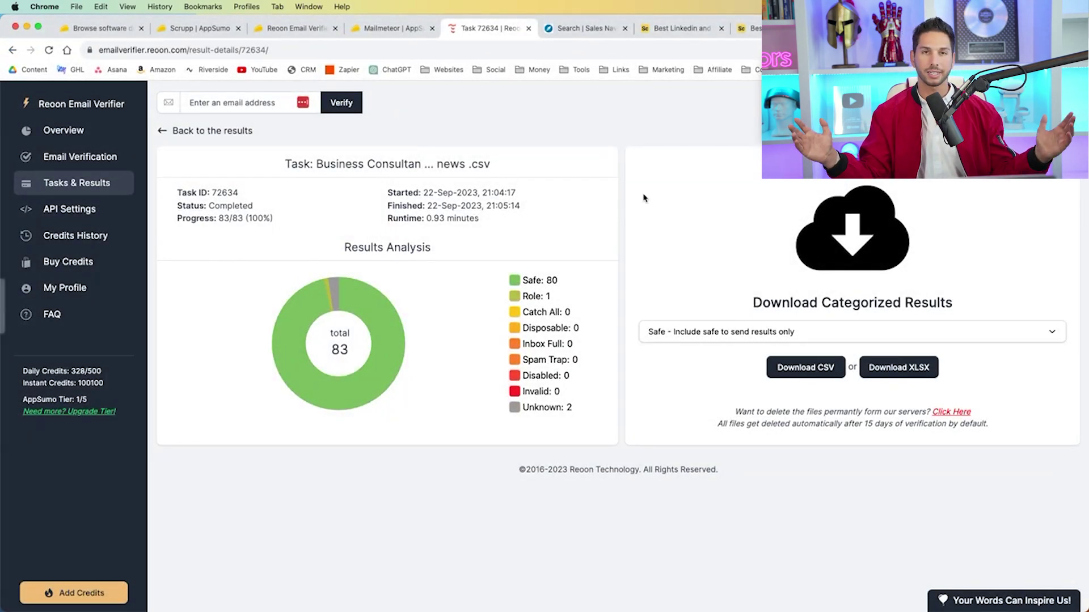
Scroll the Mailmeteor AppSumo deal to its sending limits, highlighting the free Gmail 500-per-day limit.
click(391, 28)
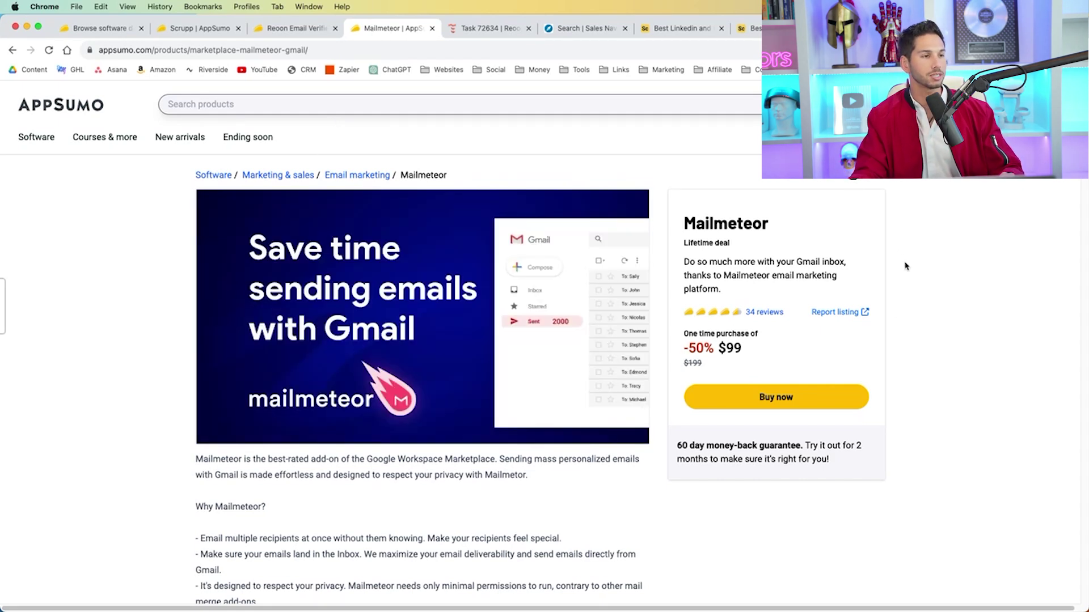
scroll(760, 255, down, 3)
scroll(761, 255, down, 5)
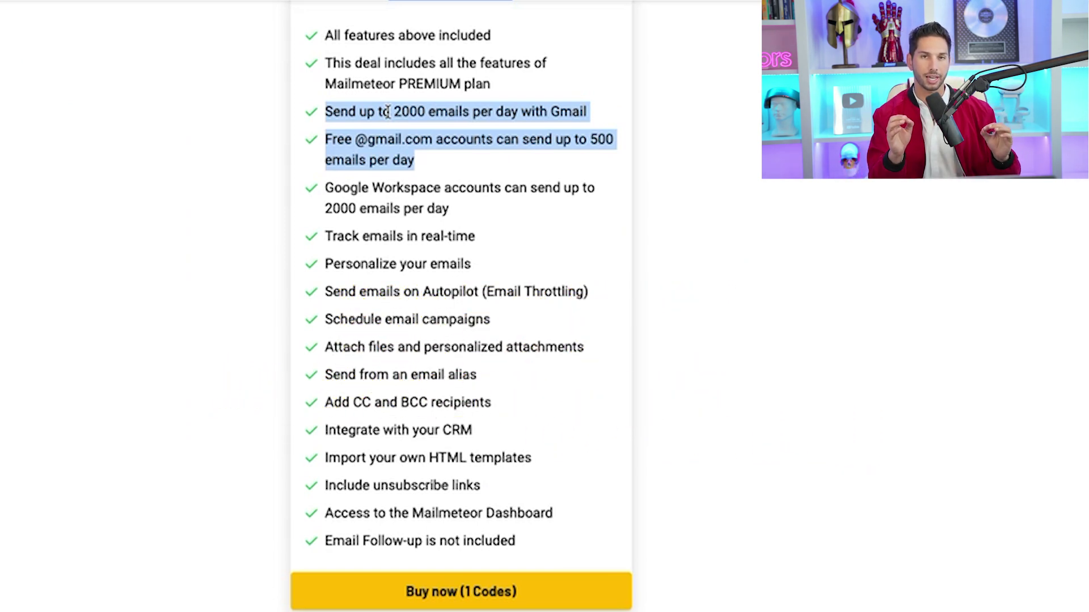
triple_click(381, 141)
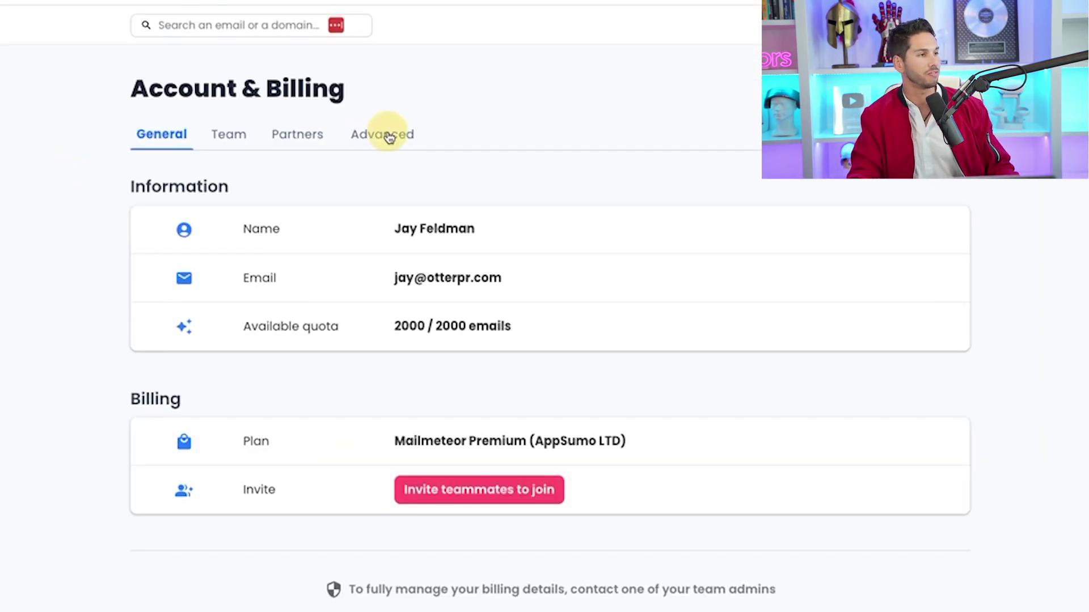
In Mailmeteor's Advanced account settings, open the sending alias settings and start adding a new alias.
click(382, 134)
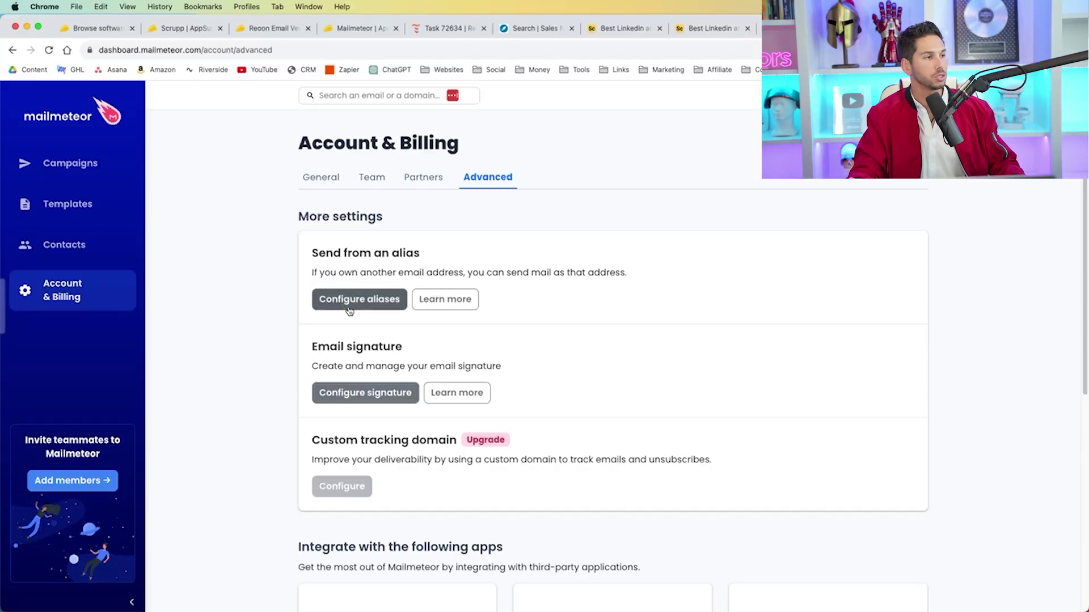
click(350, 307)
click(881, 216)
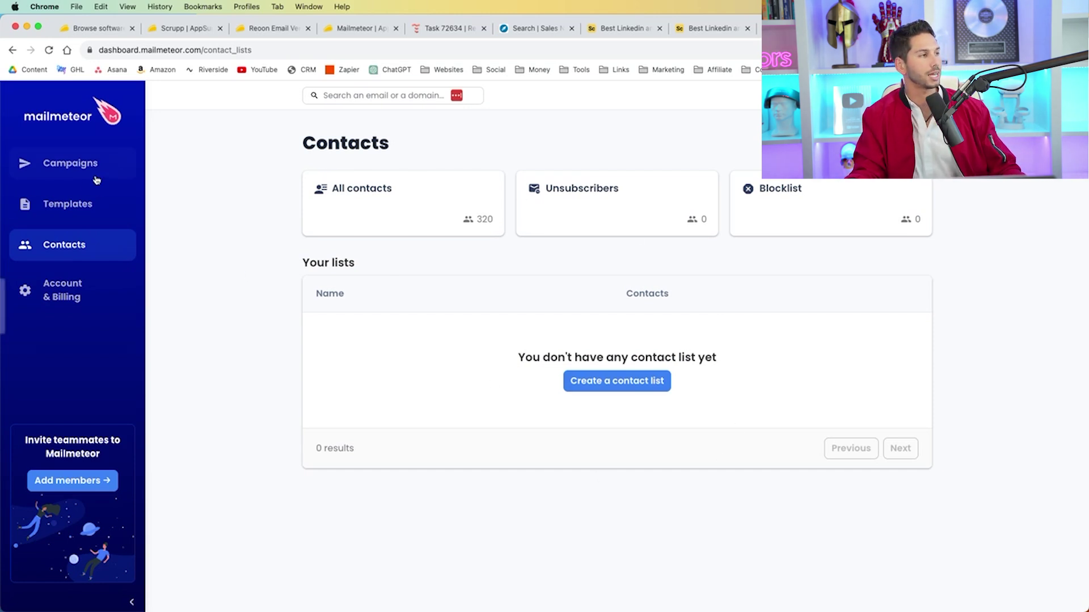
Back in the campaign, switch on the unsubscribe link and add a blank line after the signature.
click(73, 207)
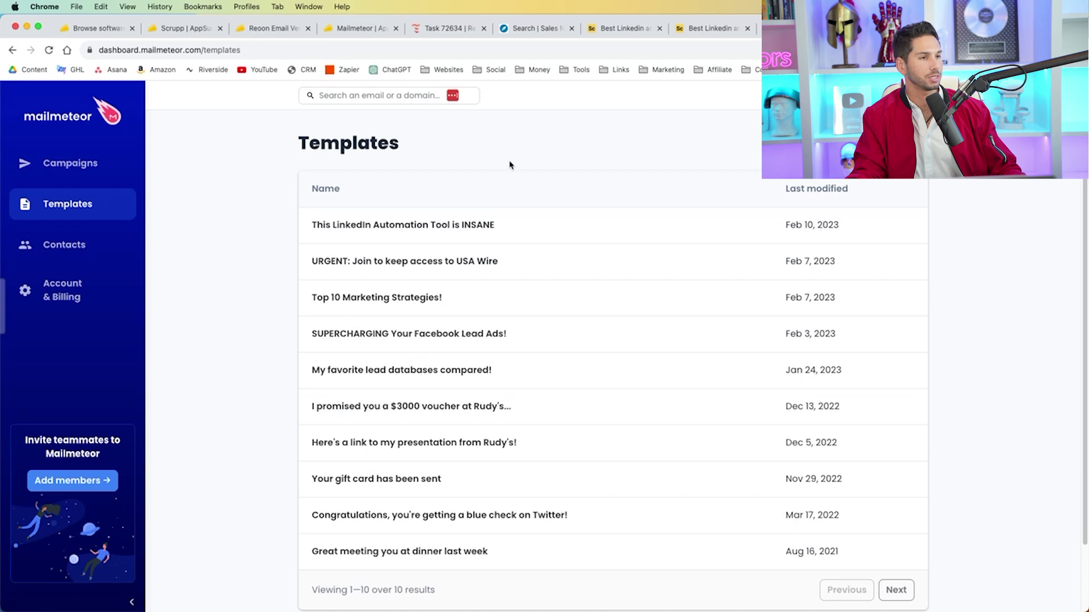
click(142, 164)
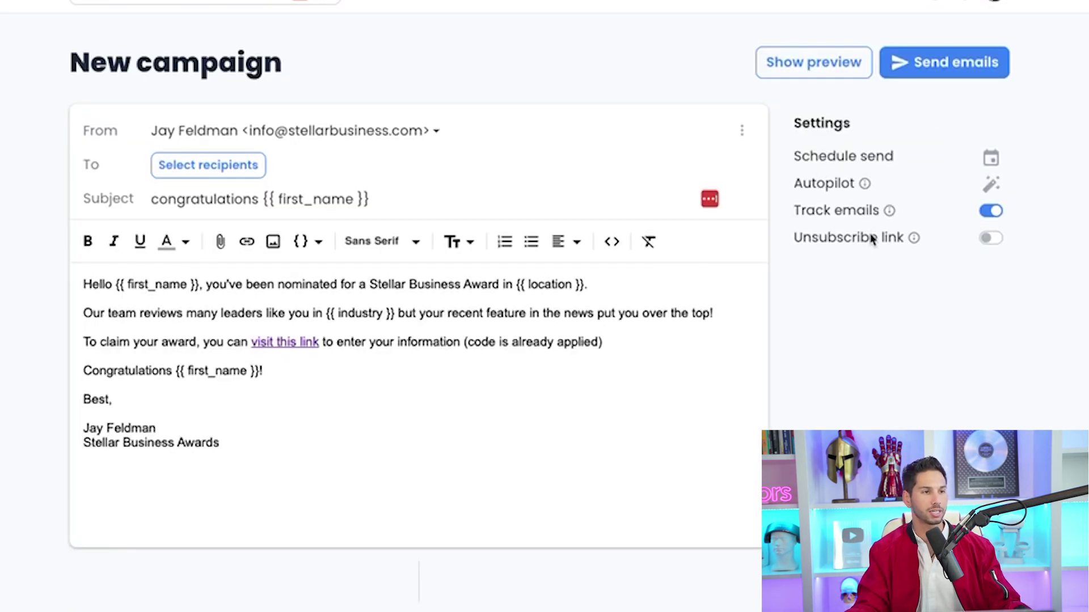
click(991, 240)
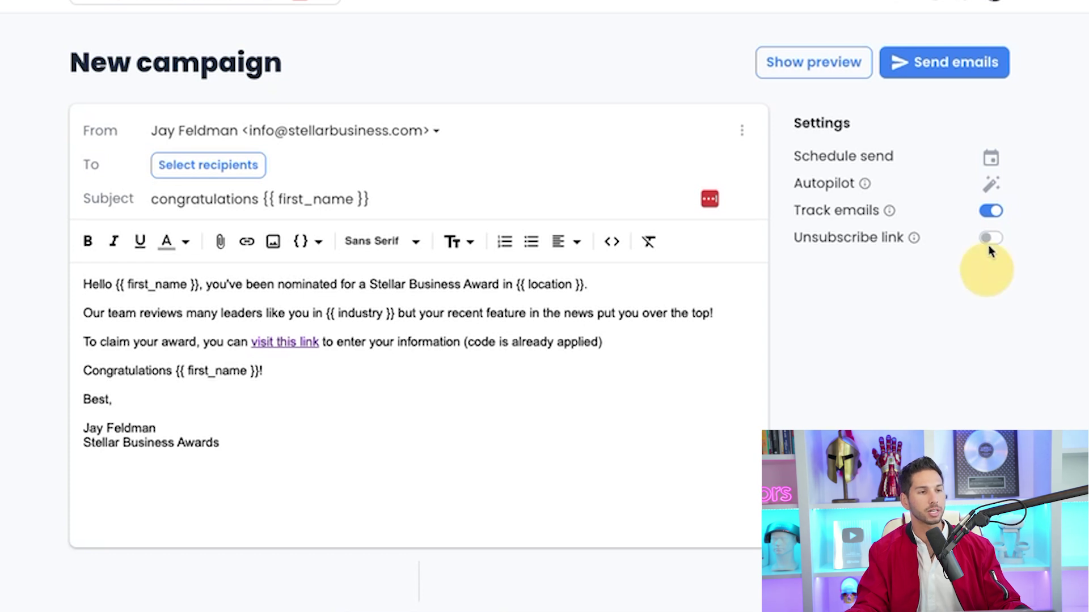
click(470, 442)
key(Return)
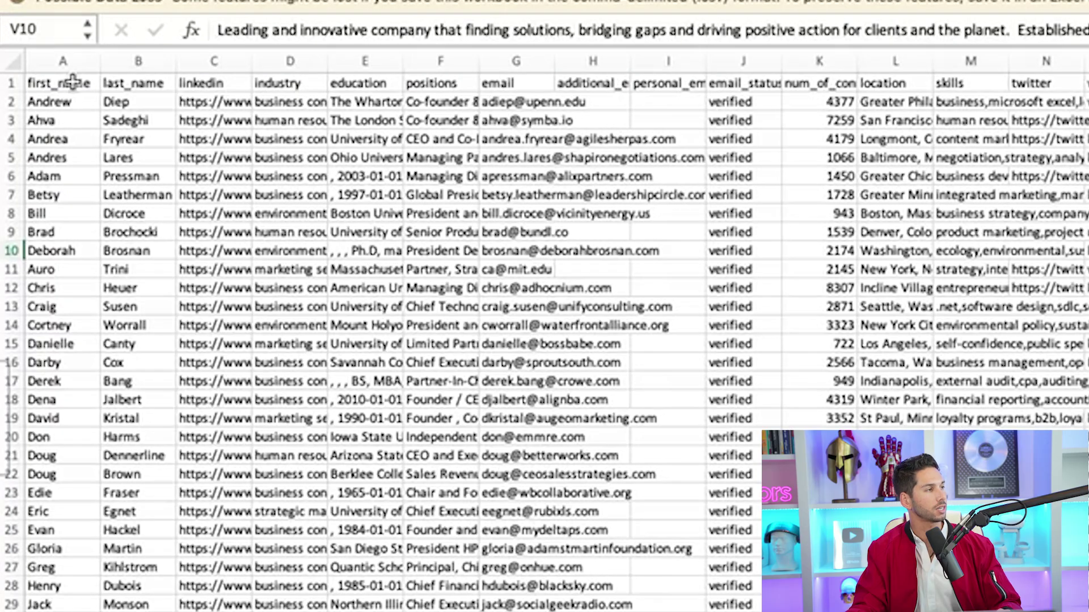
click(70, 83)
click(269, 83)
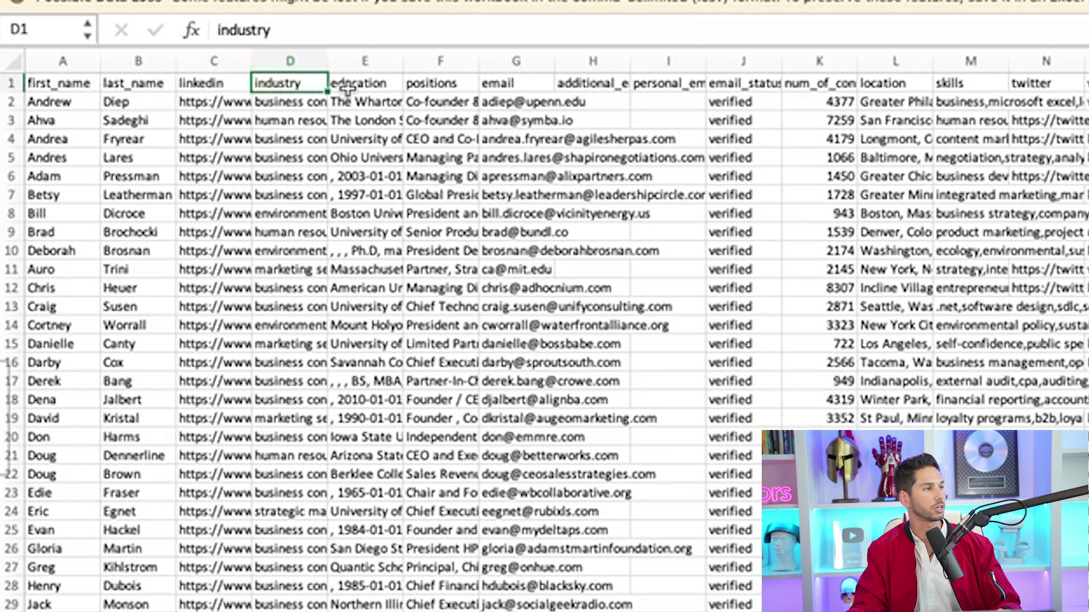
click(365, 83)
click(440, 83)
click(743, 83)
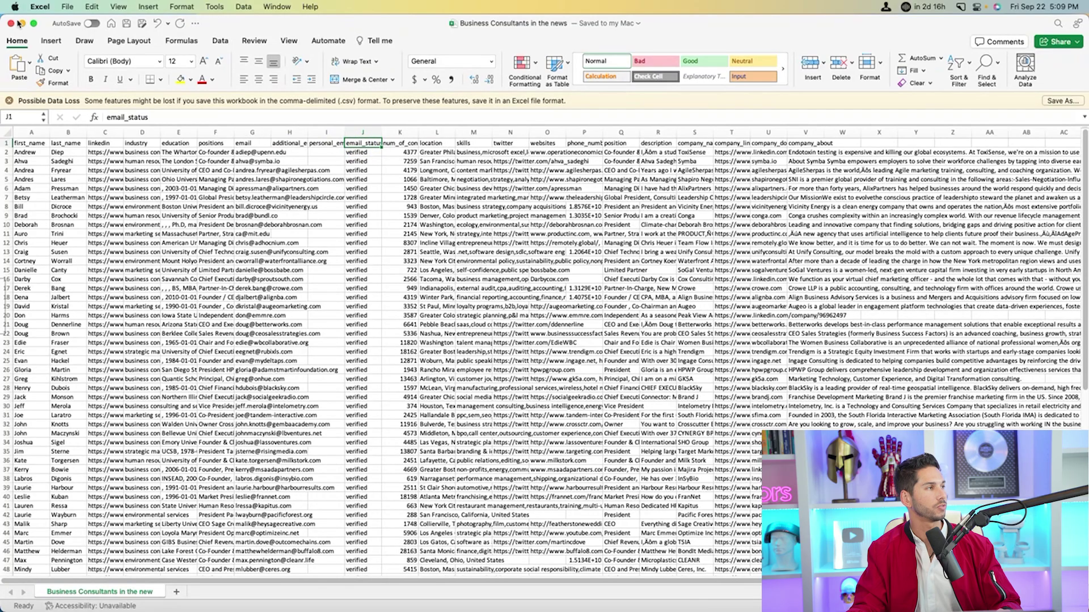
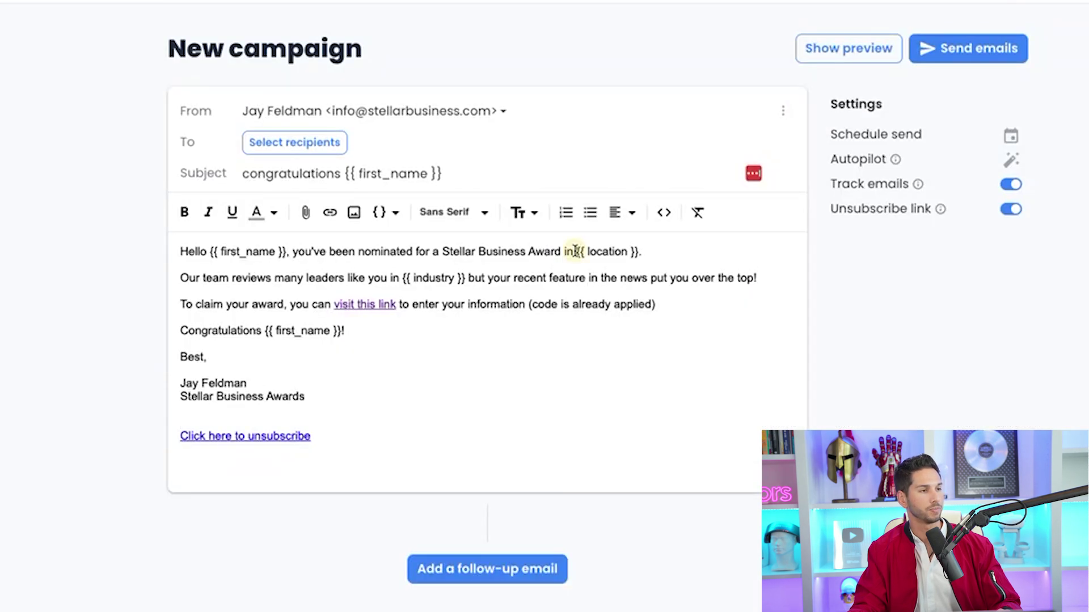
drag(641, 251, 579, 252)
drag(403, 277, 468, 278)
drag(263, 330, 357, 328)
click(419, 334)
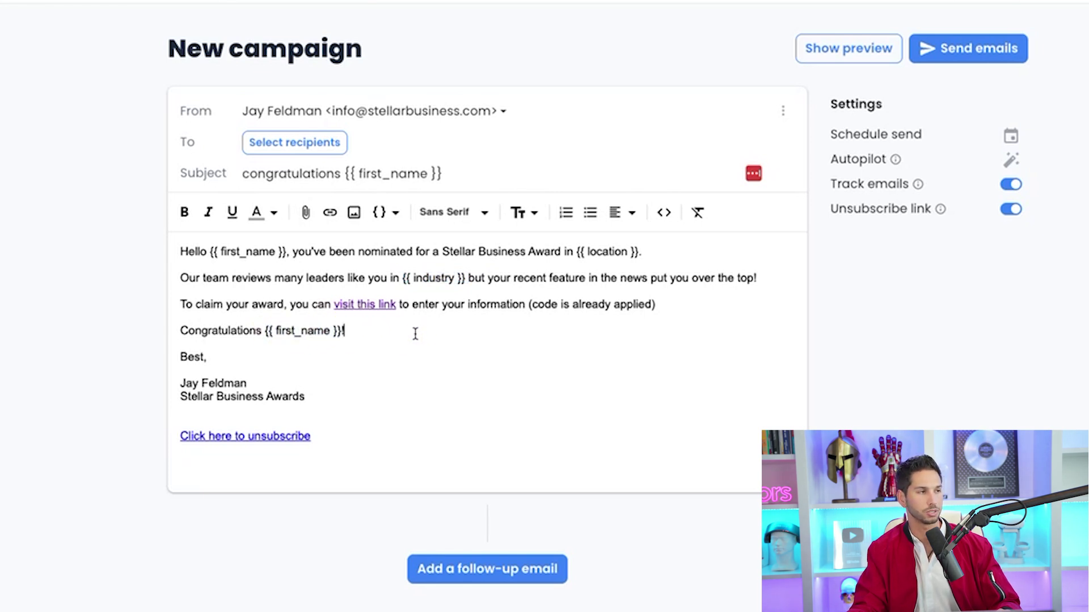
click(402, 115)
click(396, 165)
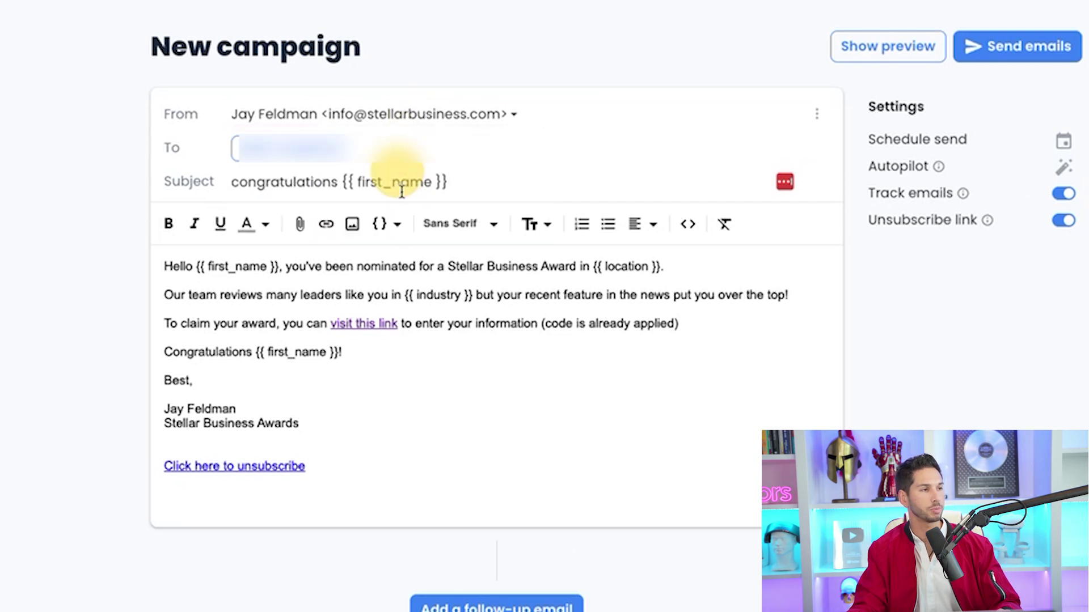
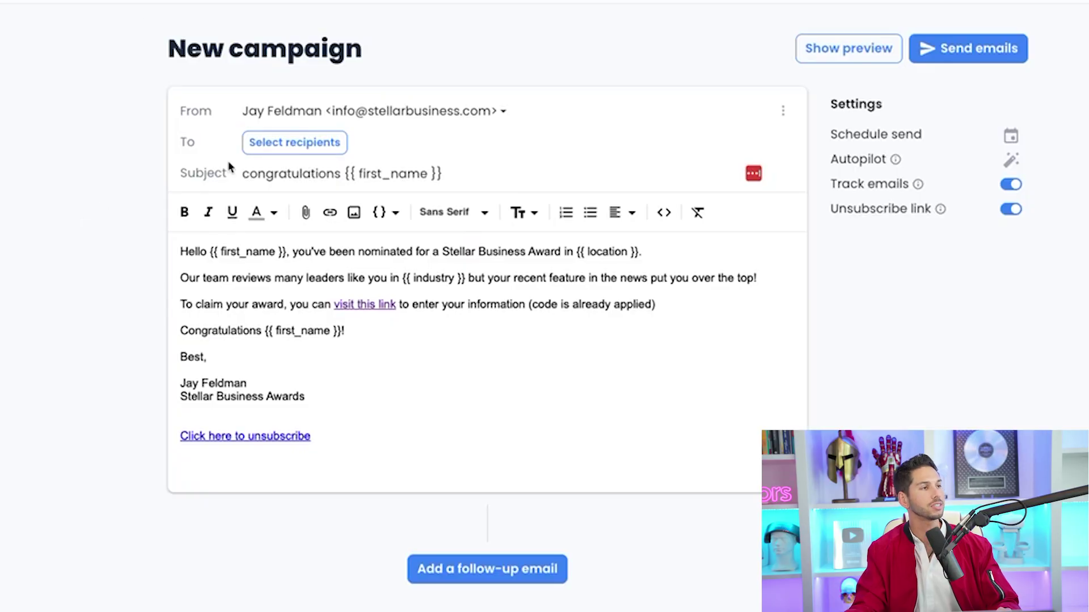
Import the CSV file from Downloads as the recipient list and save the 80 contacts.
click(277, 146)
click(283, 288)
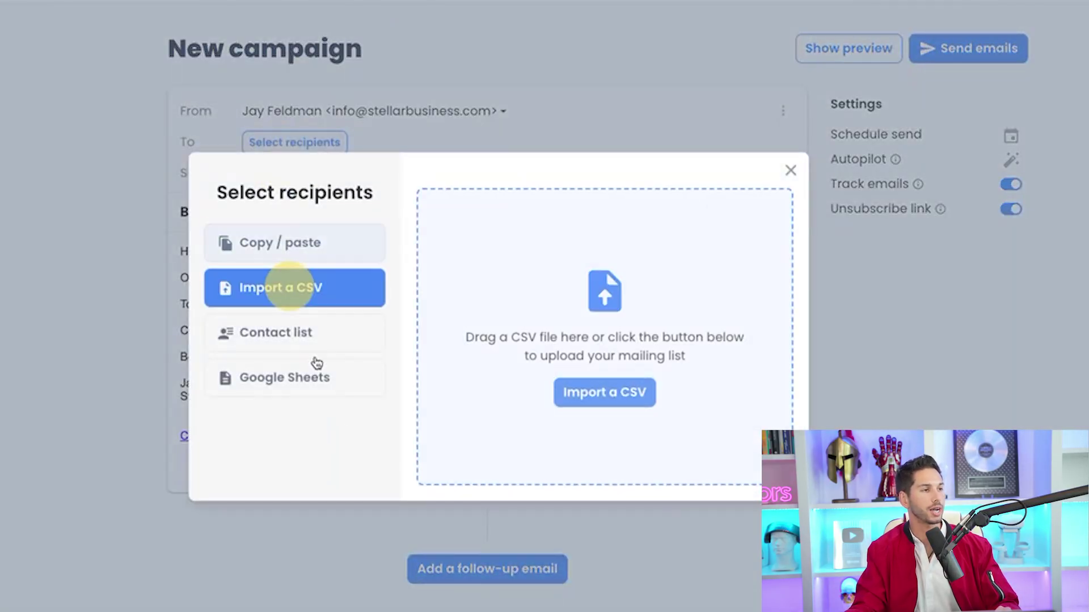
click(602, 392)
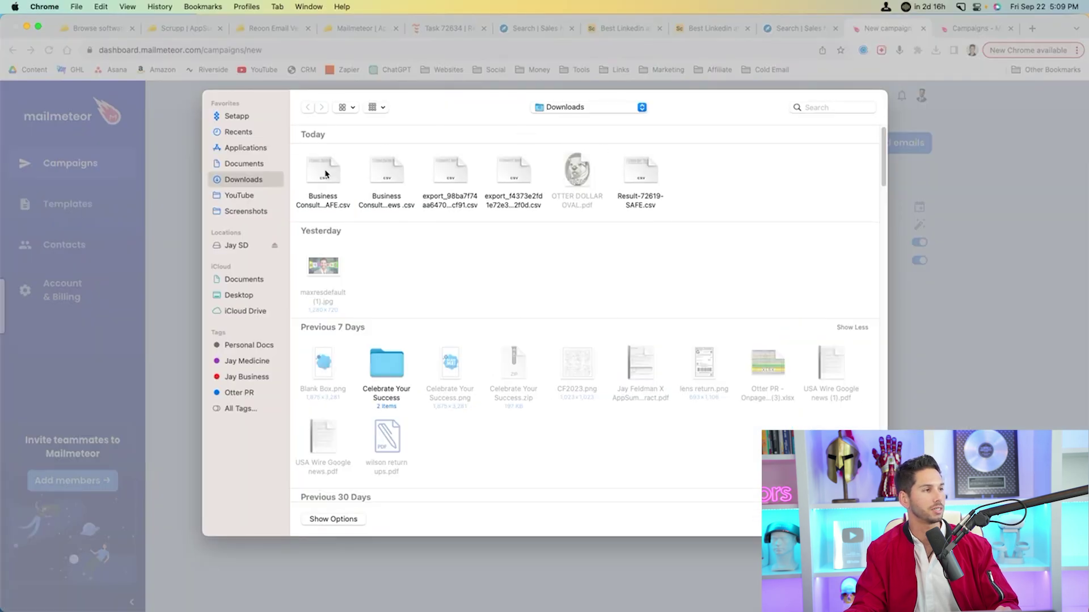
double_click(325, 173)
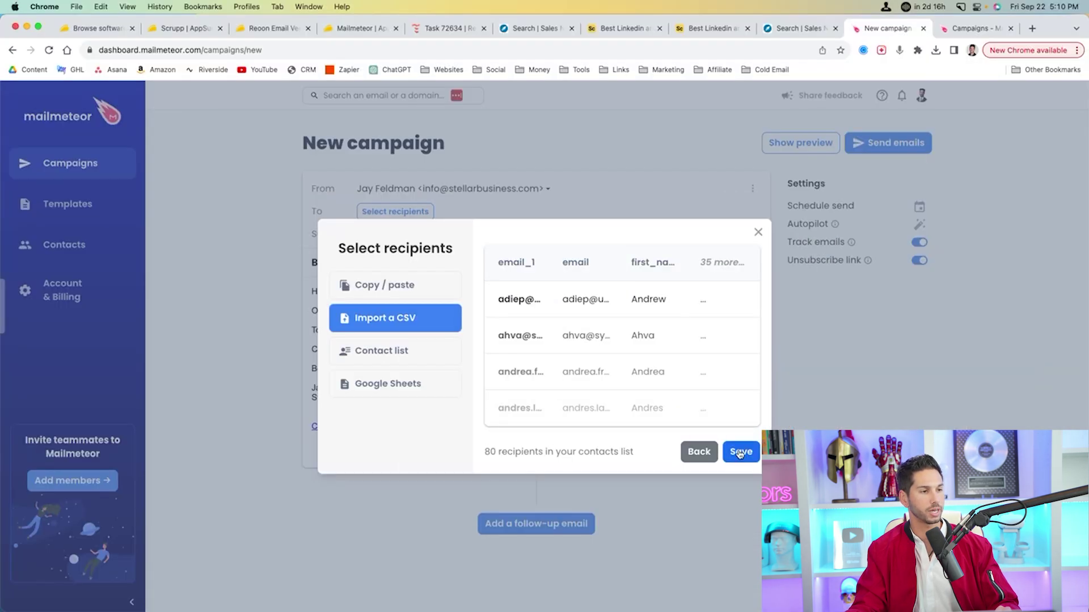
click(740, 452)
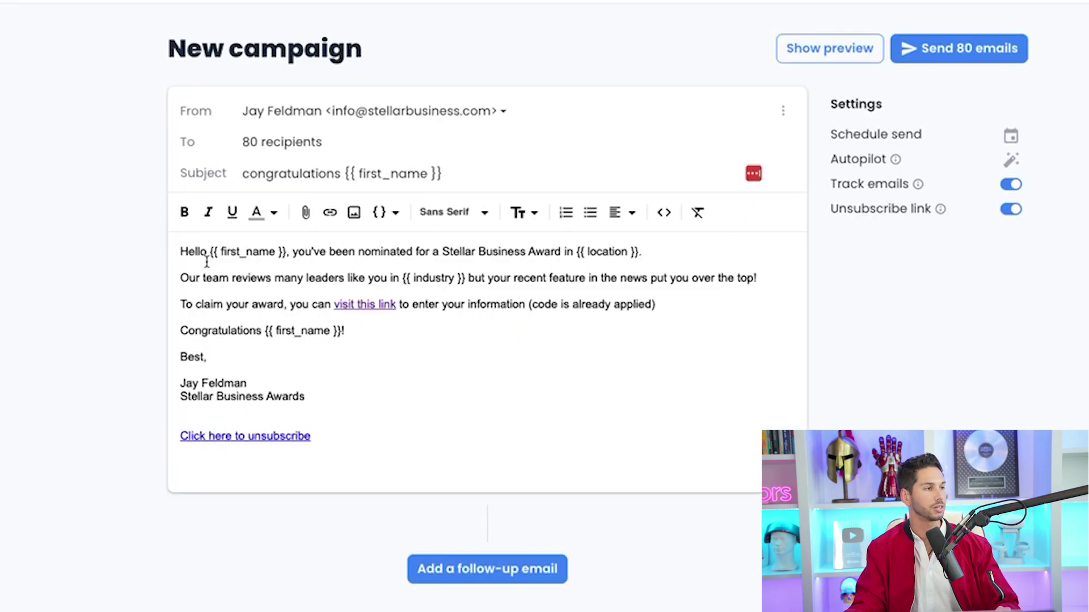
drag(180, 252, 309, 330)
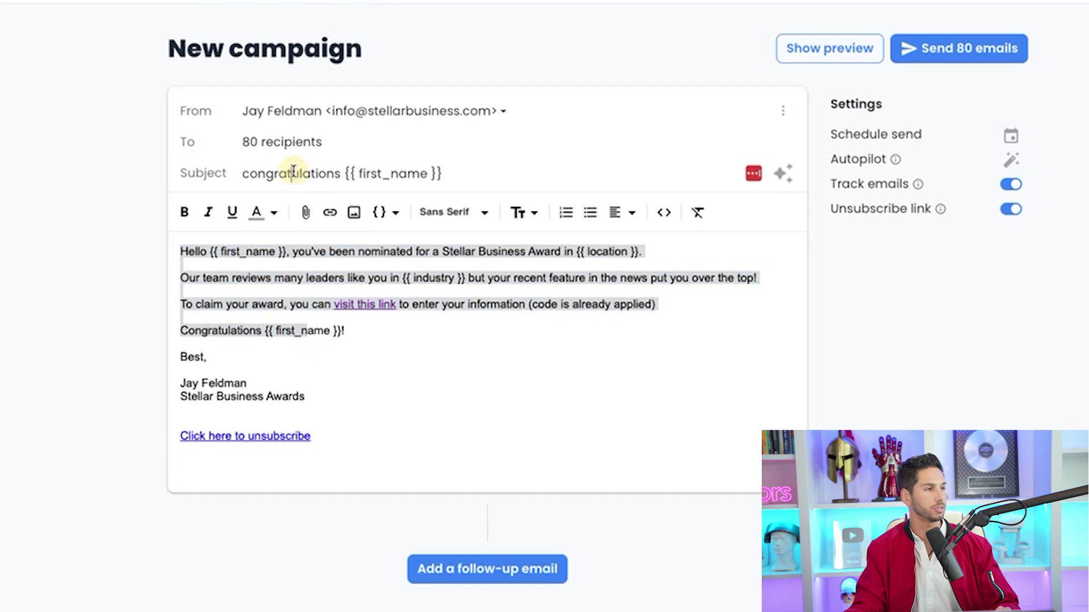
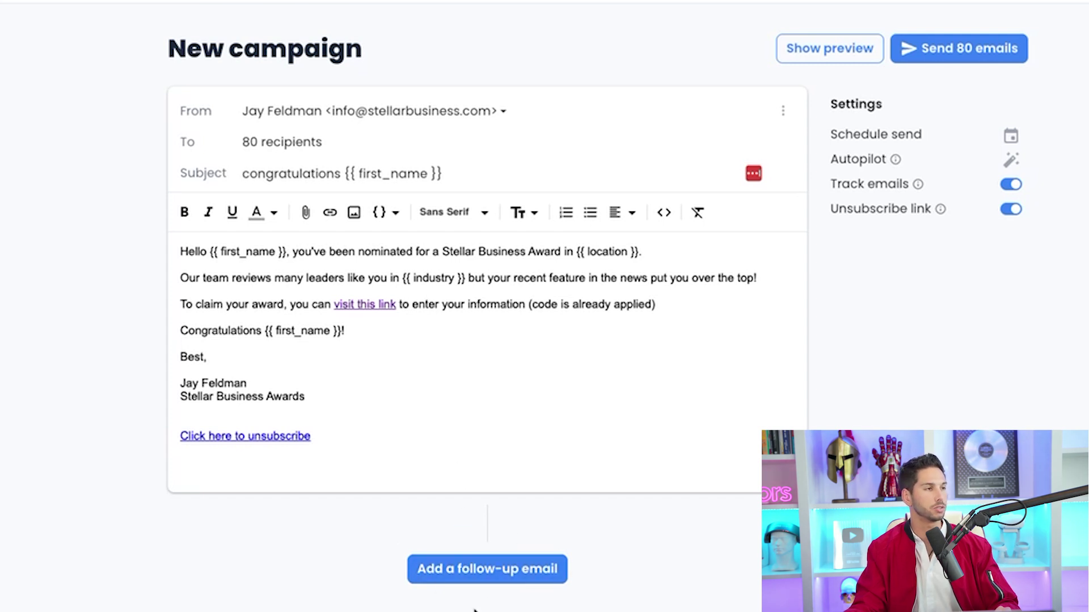
Set Autopilot to a maximum of 10 emails per day, add Saturday and Sunday, and apply.
click(1010, 163)
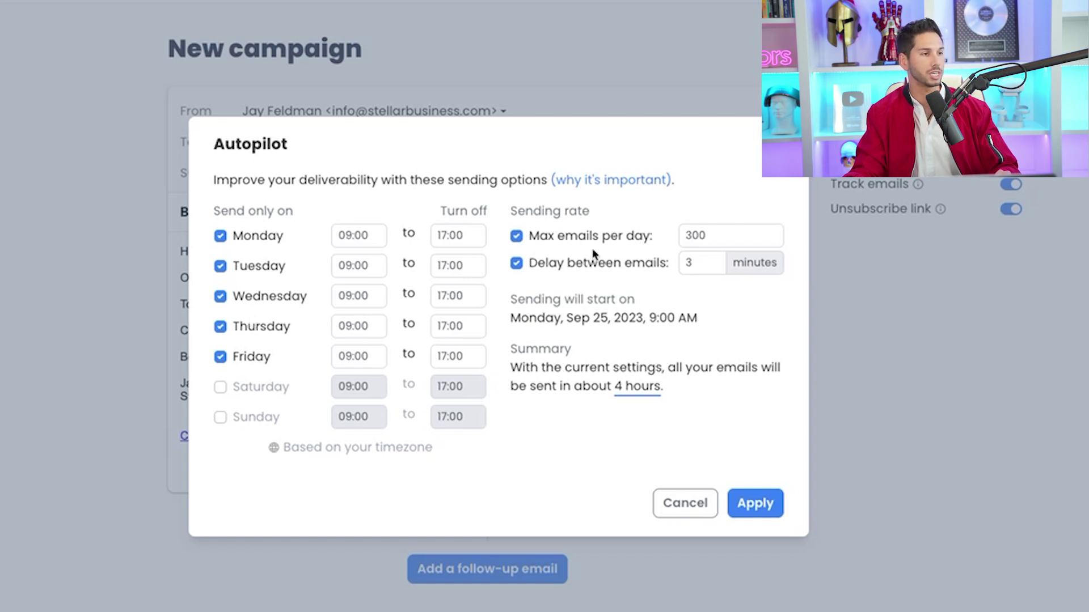
double_click(692, 236)
text(10)
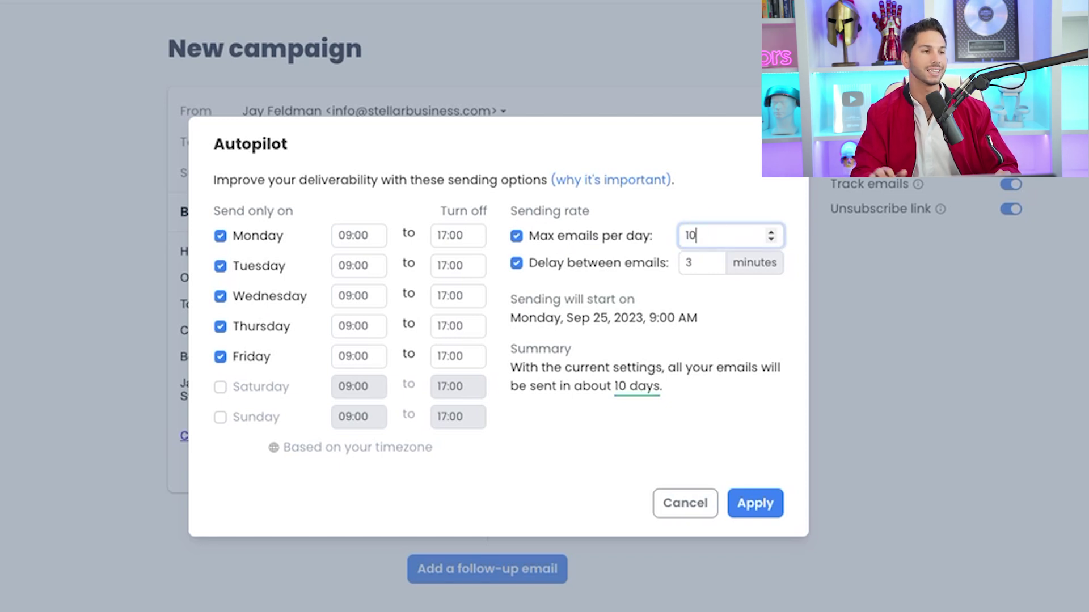
click(686, 196)
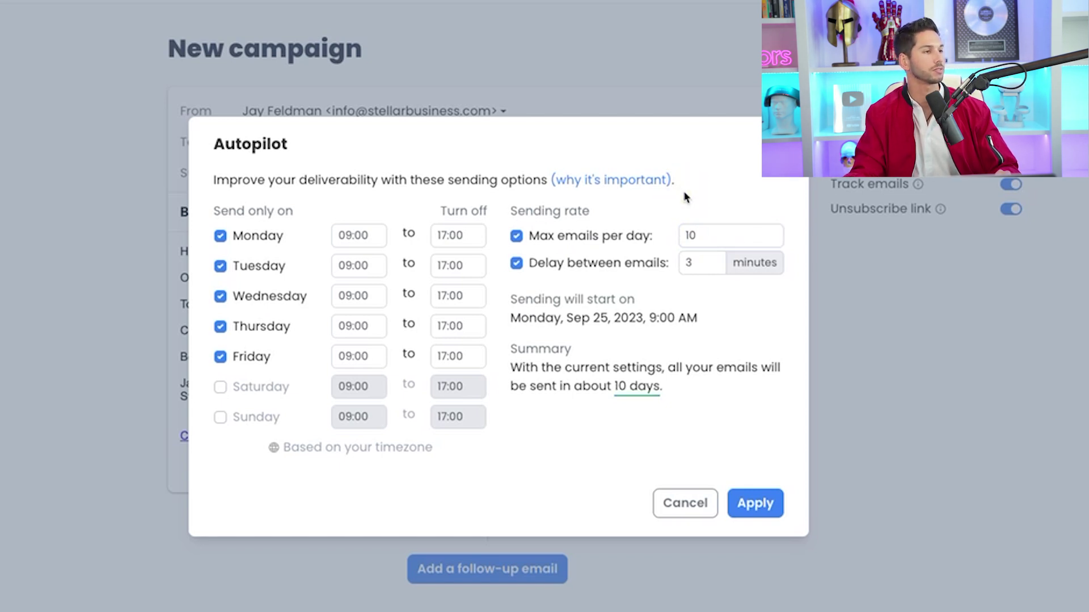
click(220, 417)
click(220, 386)
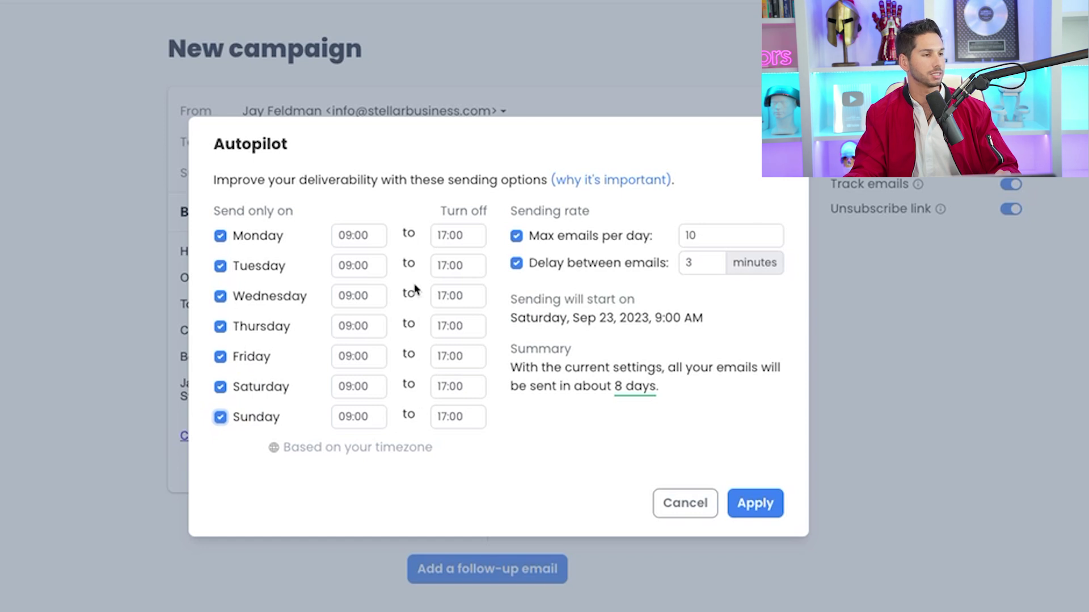
mouse_move(634, 387)
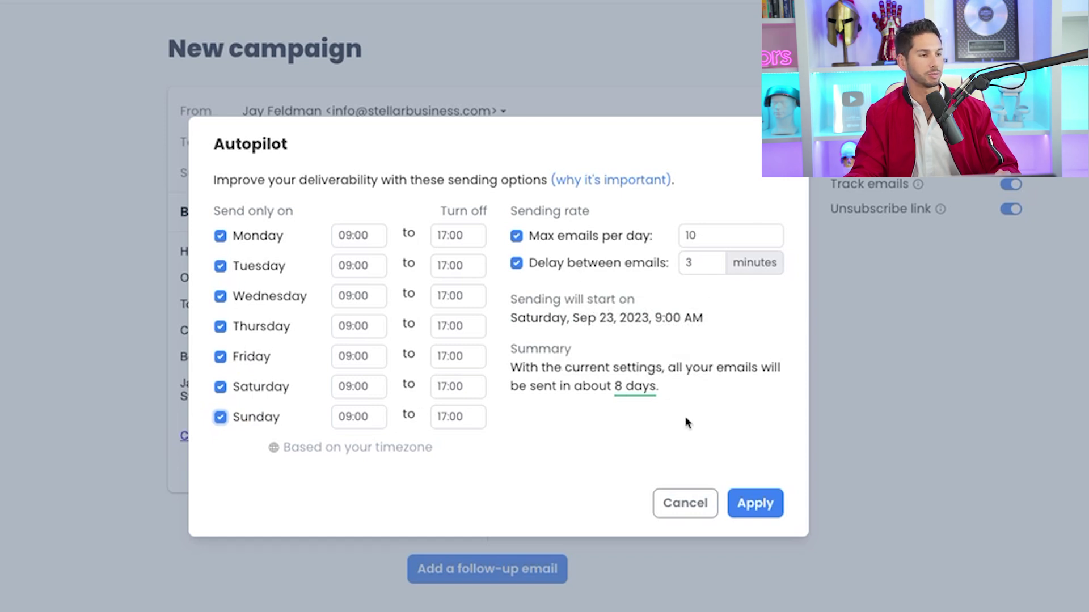
click(755, 503)
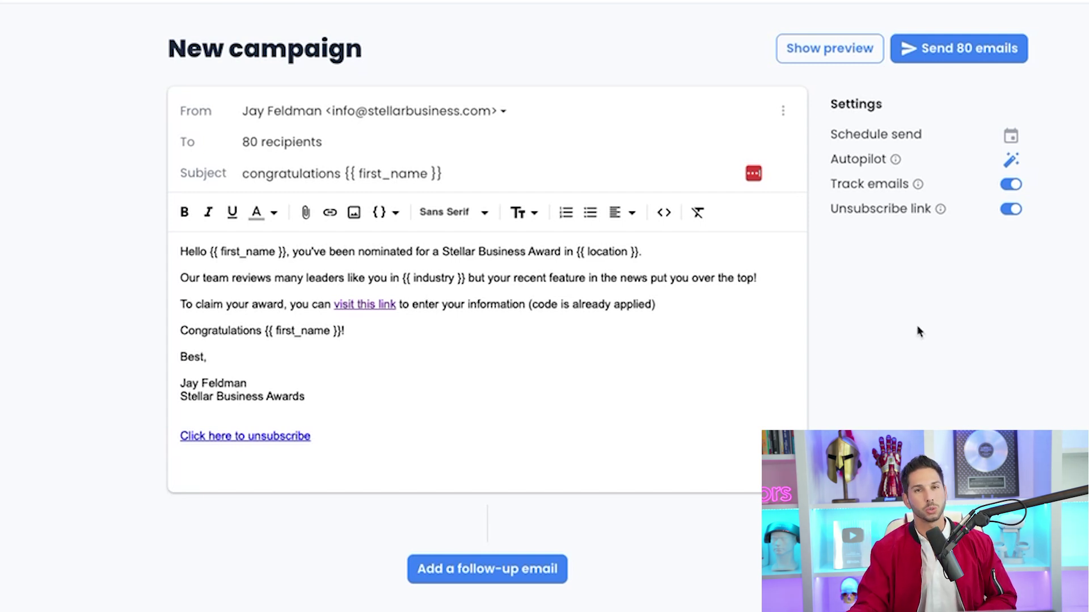
Show the preview of message 1 of 80 with the first recipient's details merged in.
click(817, 50)
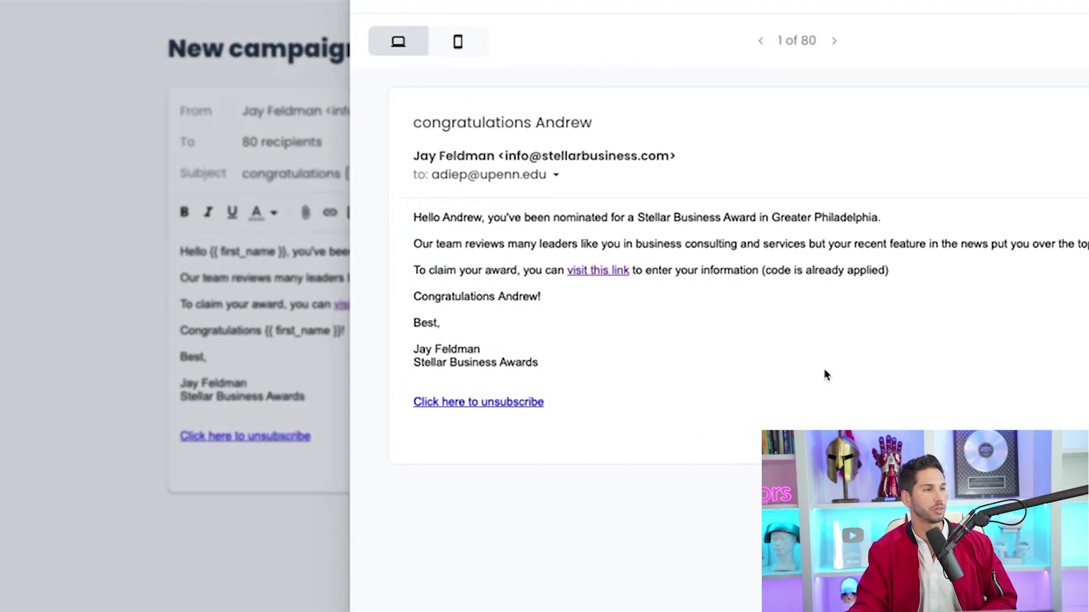
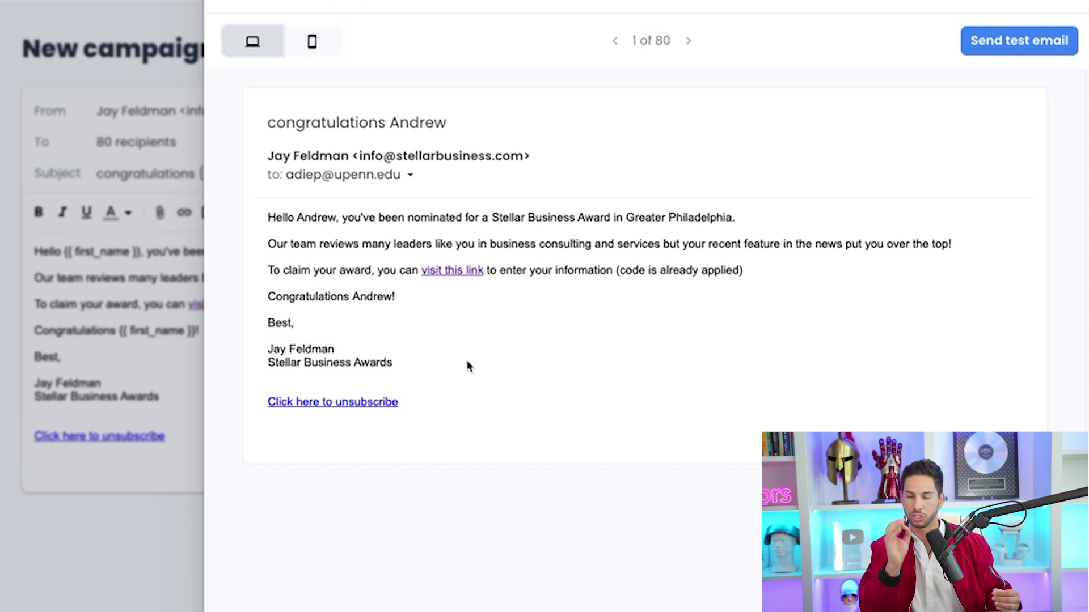
Send a test copy of the personalized award-nomination email from the campaign preview.
click(1019, 41)
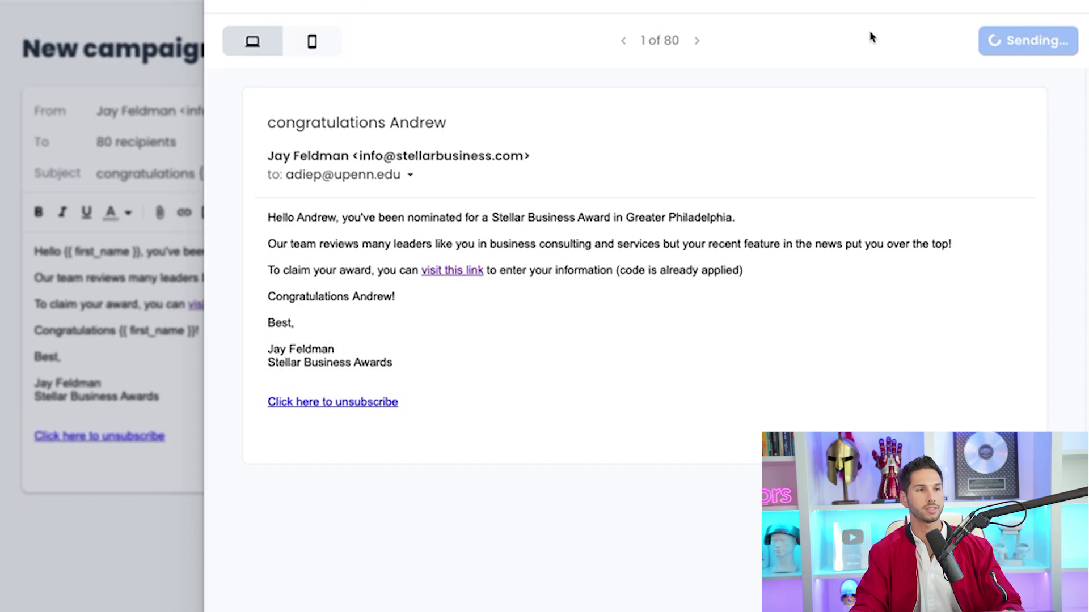
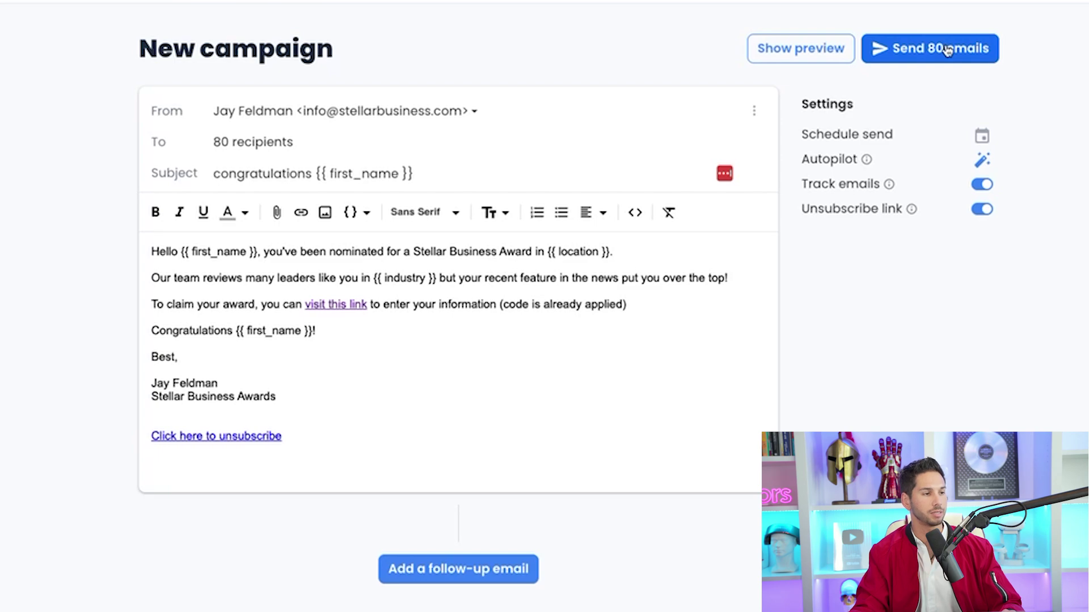
Send the congratulations campaign to all 80 recipients.
click(947, 50)
Confirm the launch and review the campaign page showing 80 emails sending every 180 seconds.
click(627, 457)
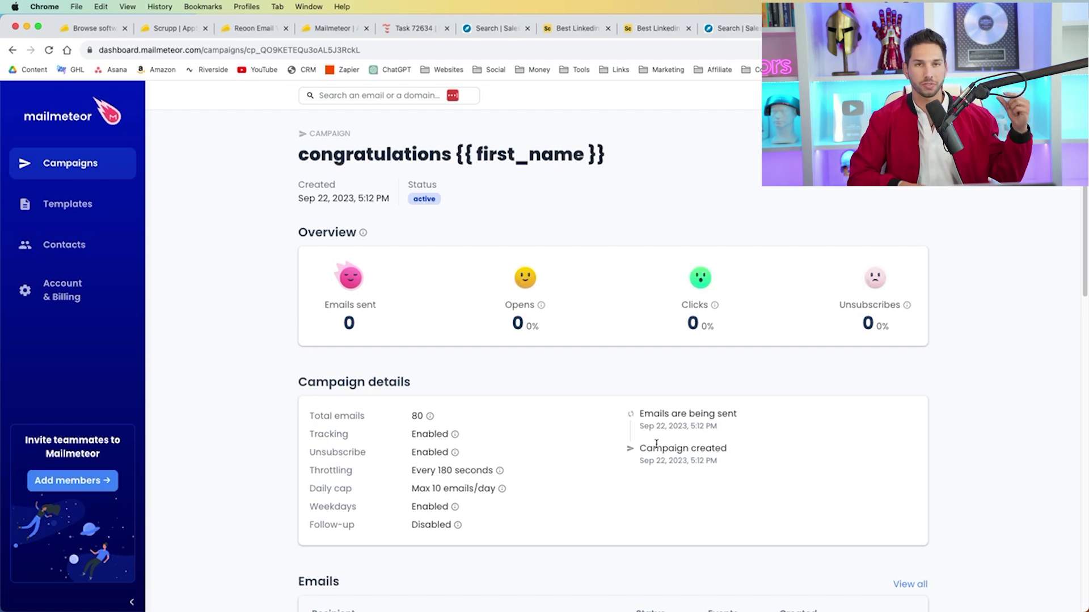
scroll(603, 358, down, 5)
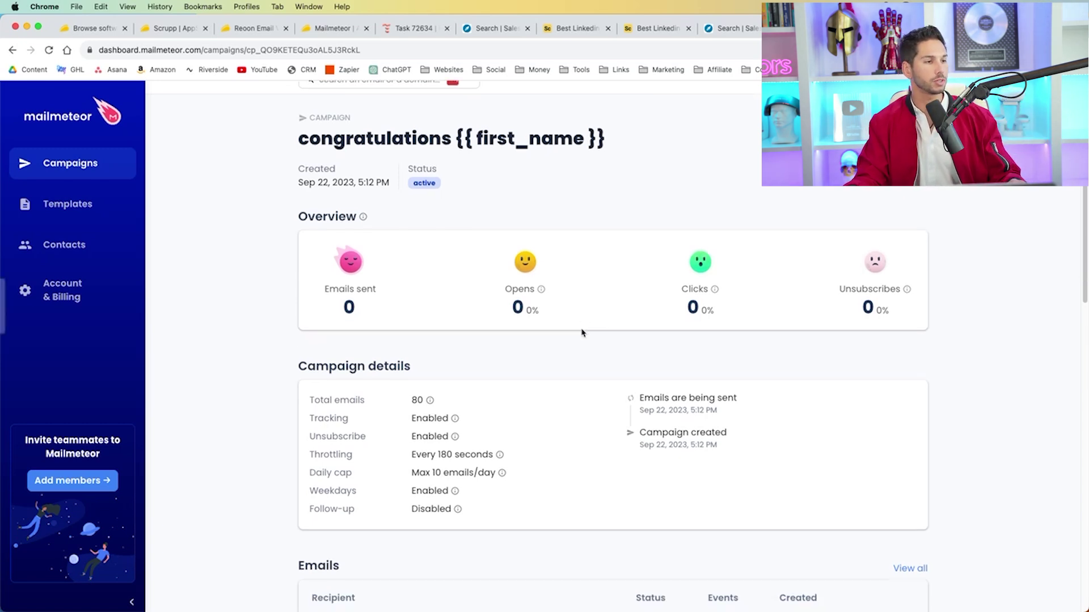
scroll(533, 335, down, 3)
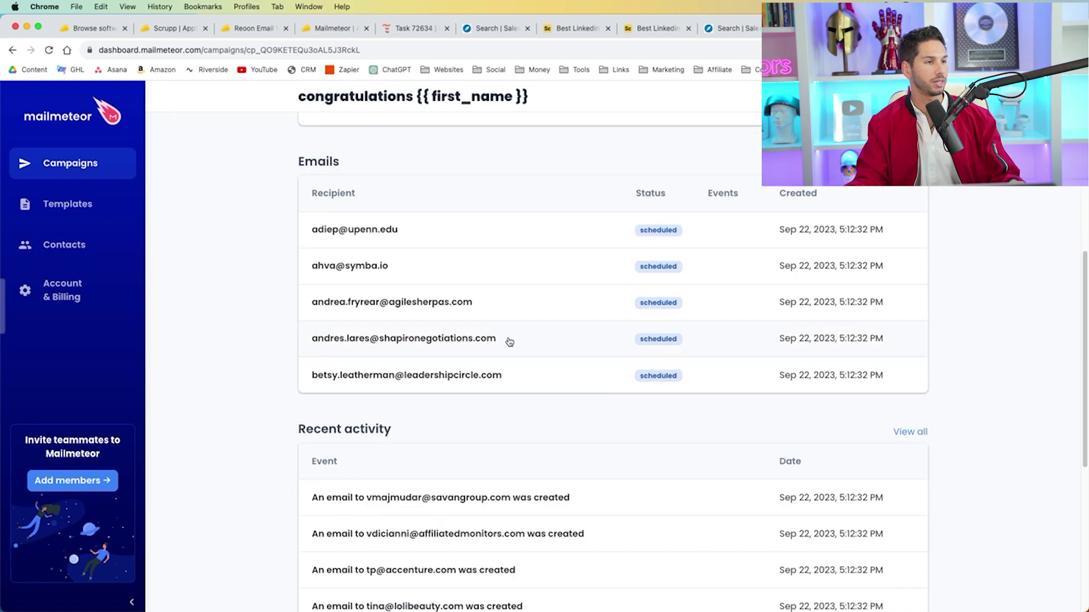
scroll(677, 454, down, 6)
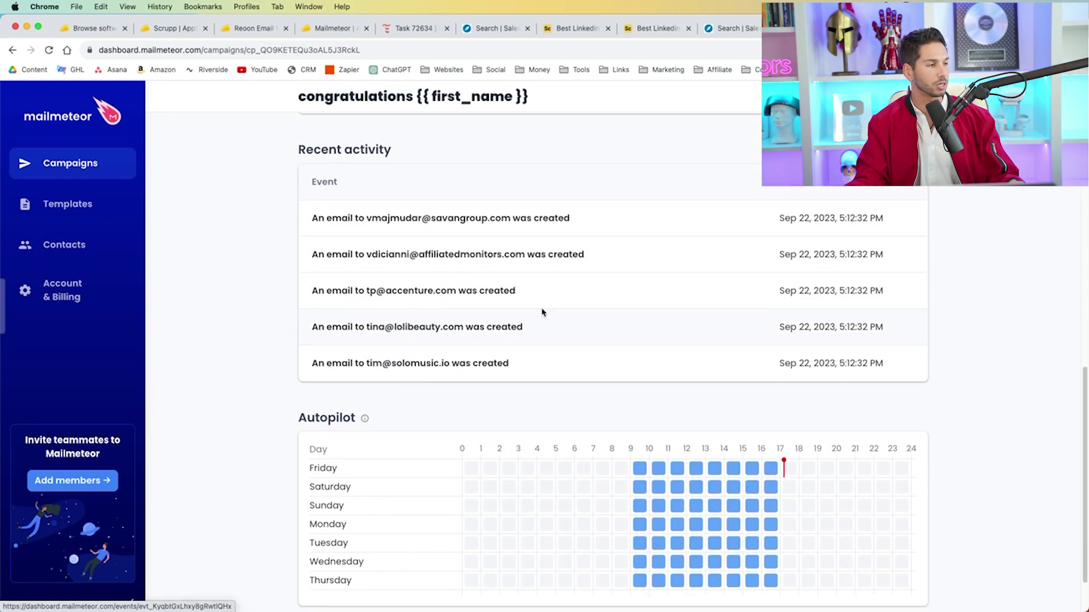
scroll(585, 373, up, 15)
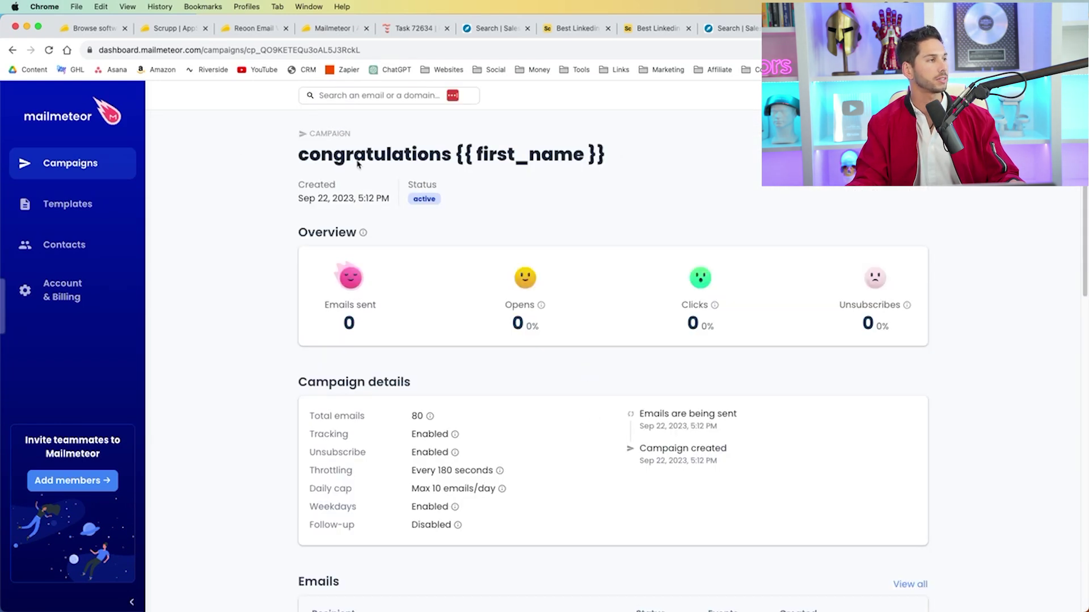
Check the Active campaigns list for the congratulations campaign, then switch to the AppSumo browser tab.
click(33, 162)
click(382, 167)
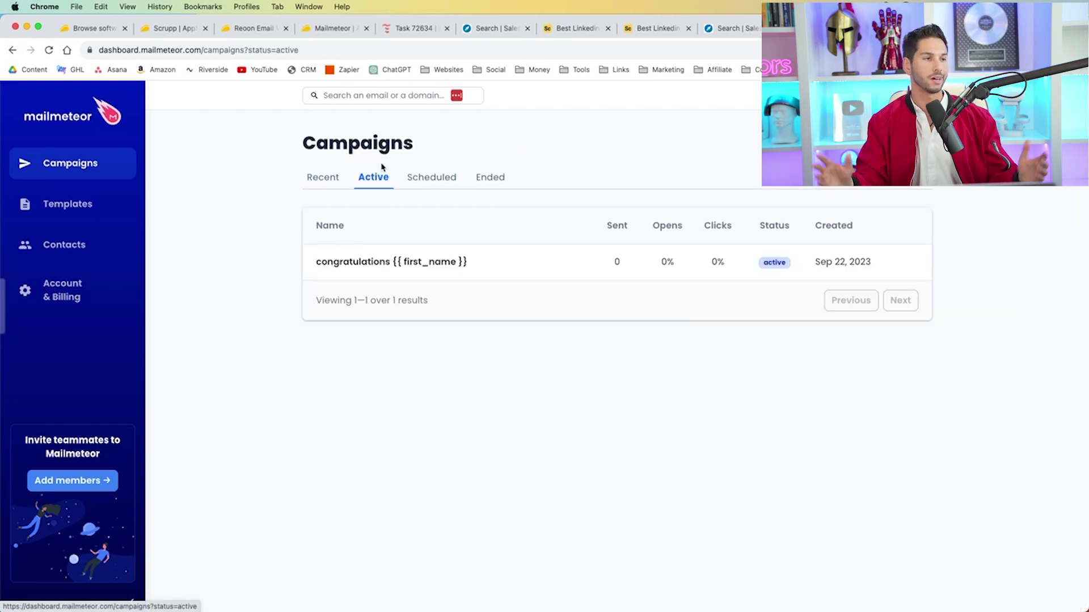
key(super+1)
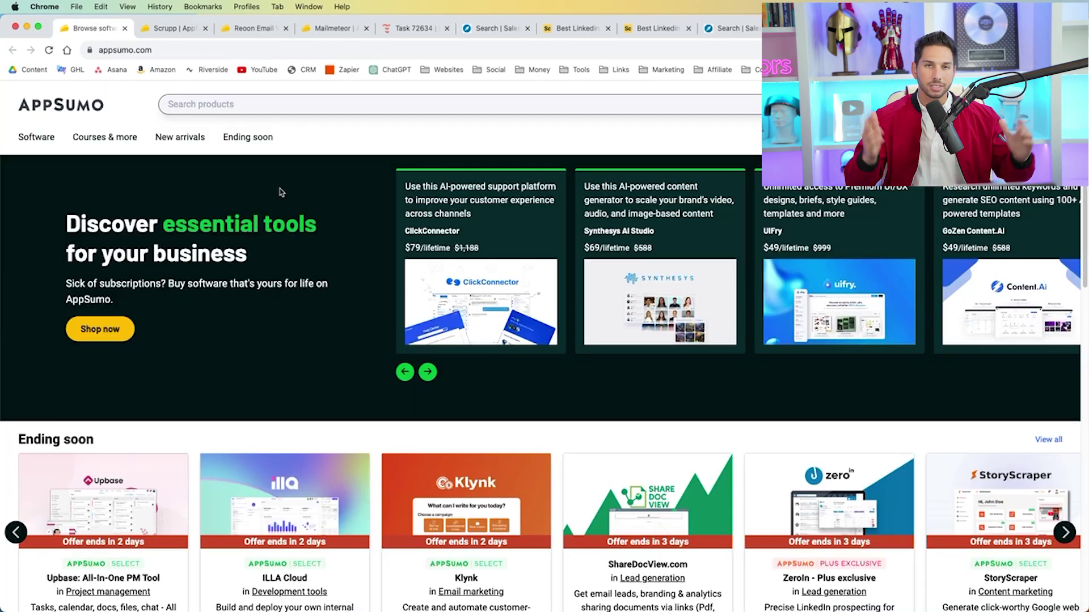